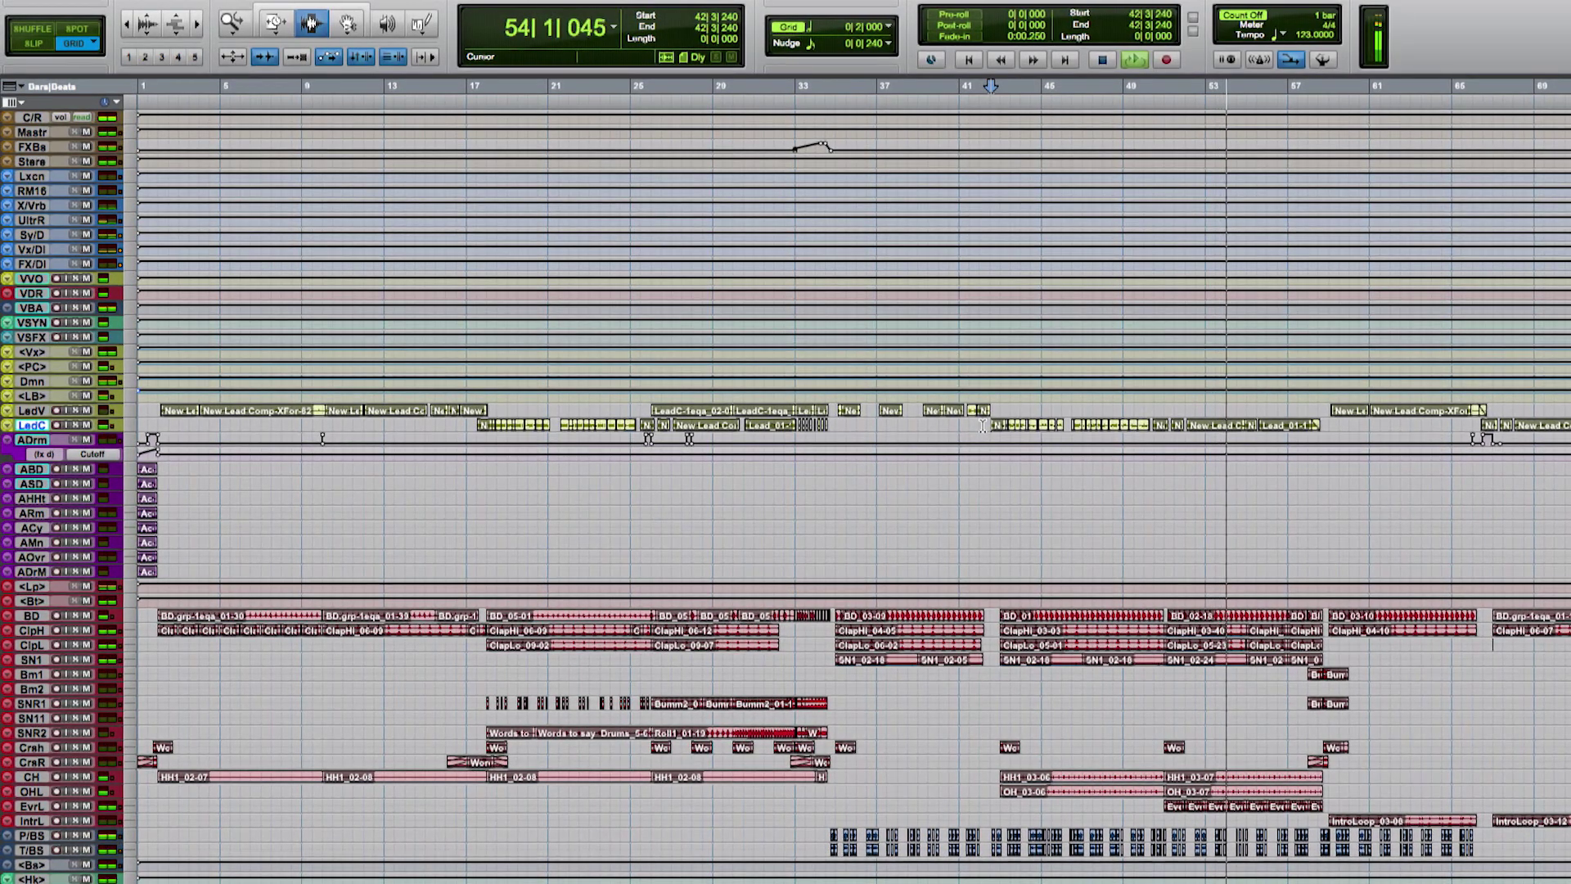
- Play the acoustic drum stems from bar 158 and stop playback
key(space)
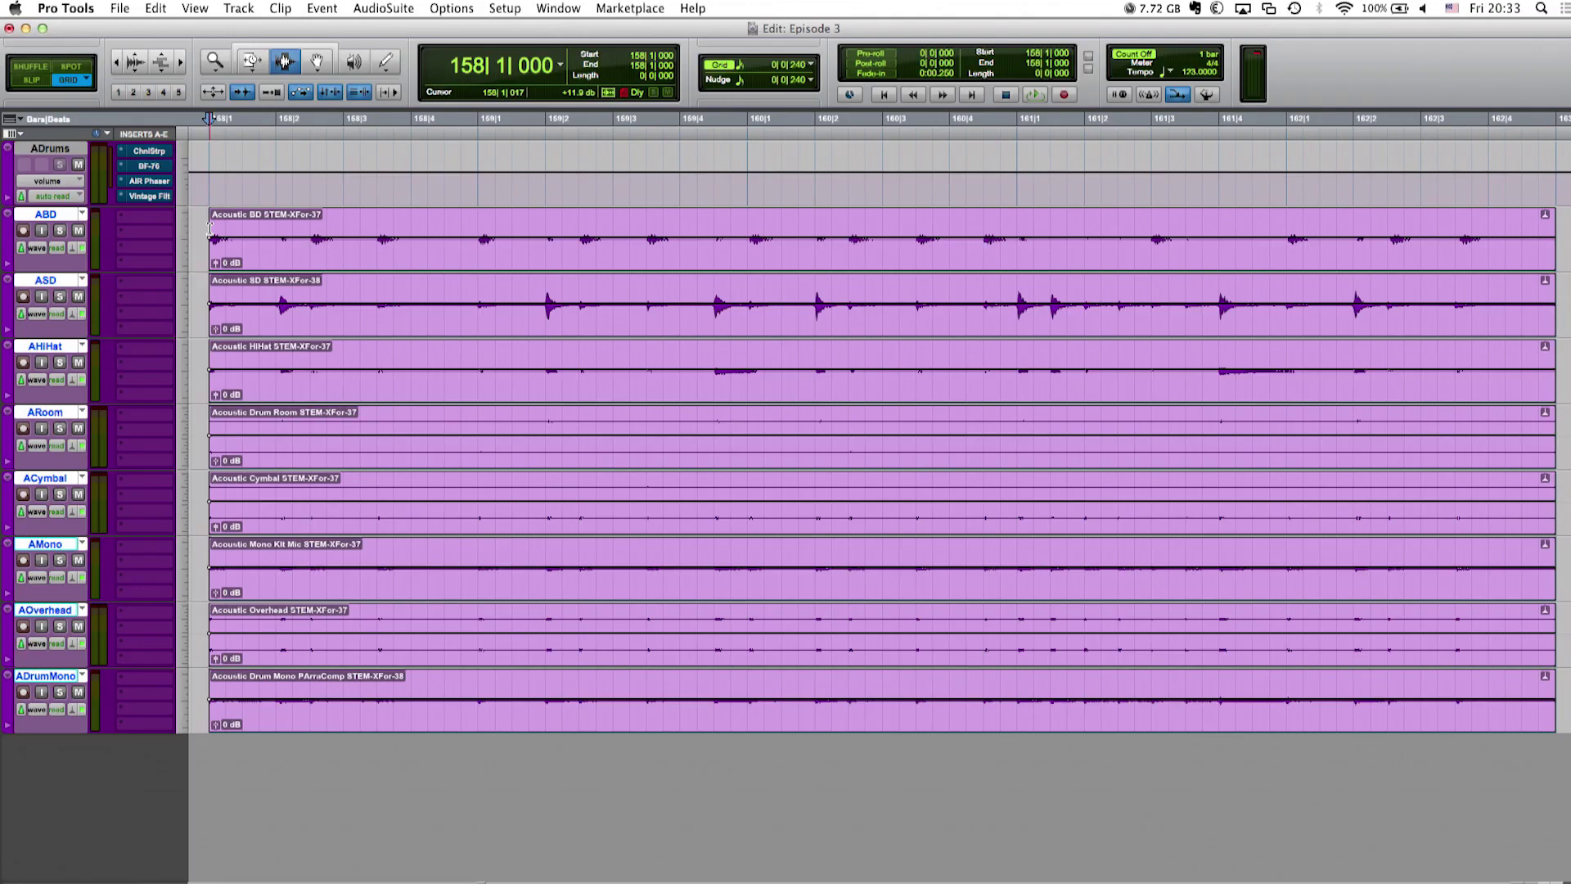
key(space)
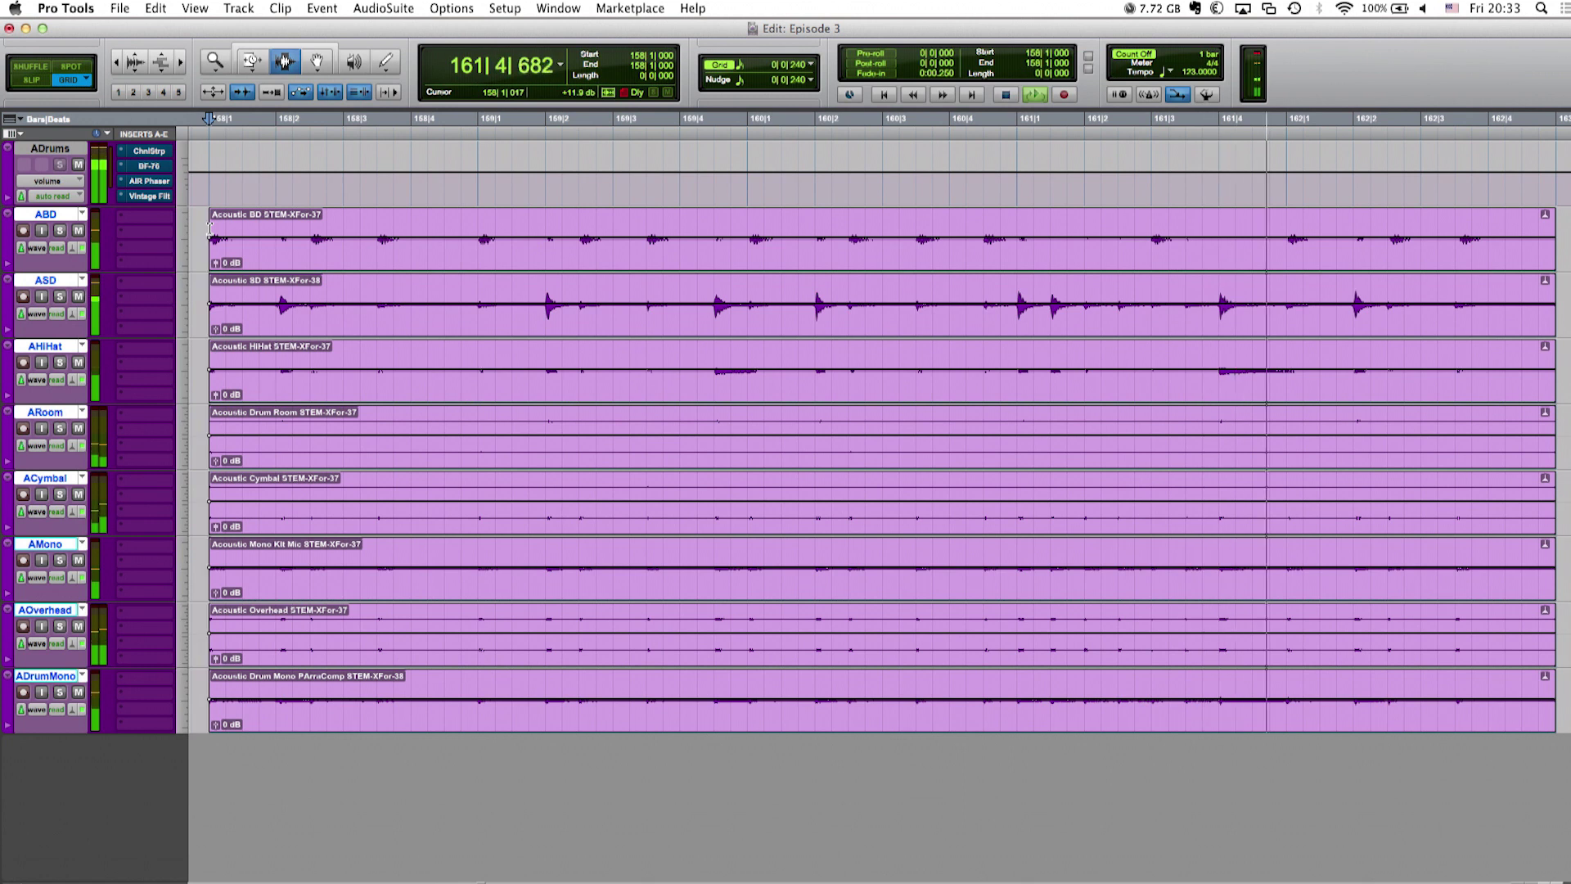
key(space)
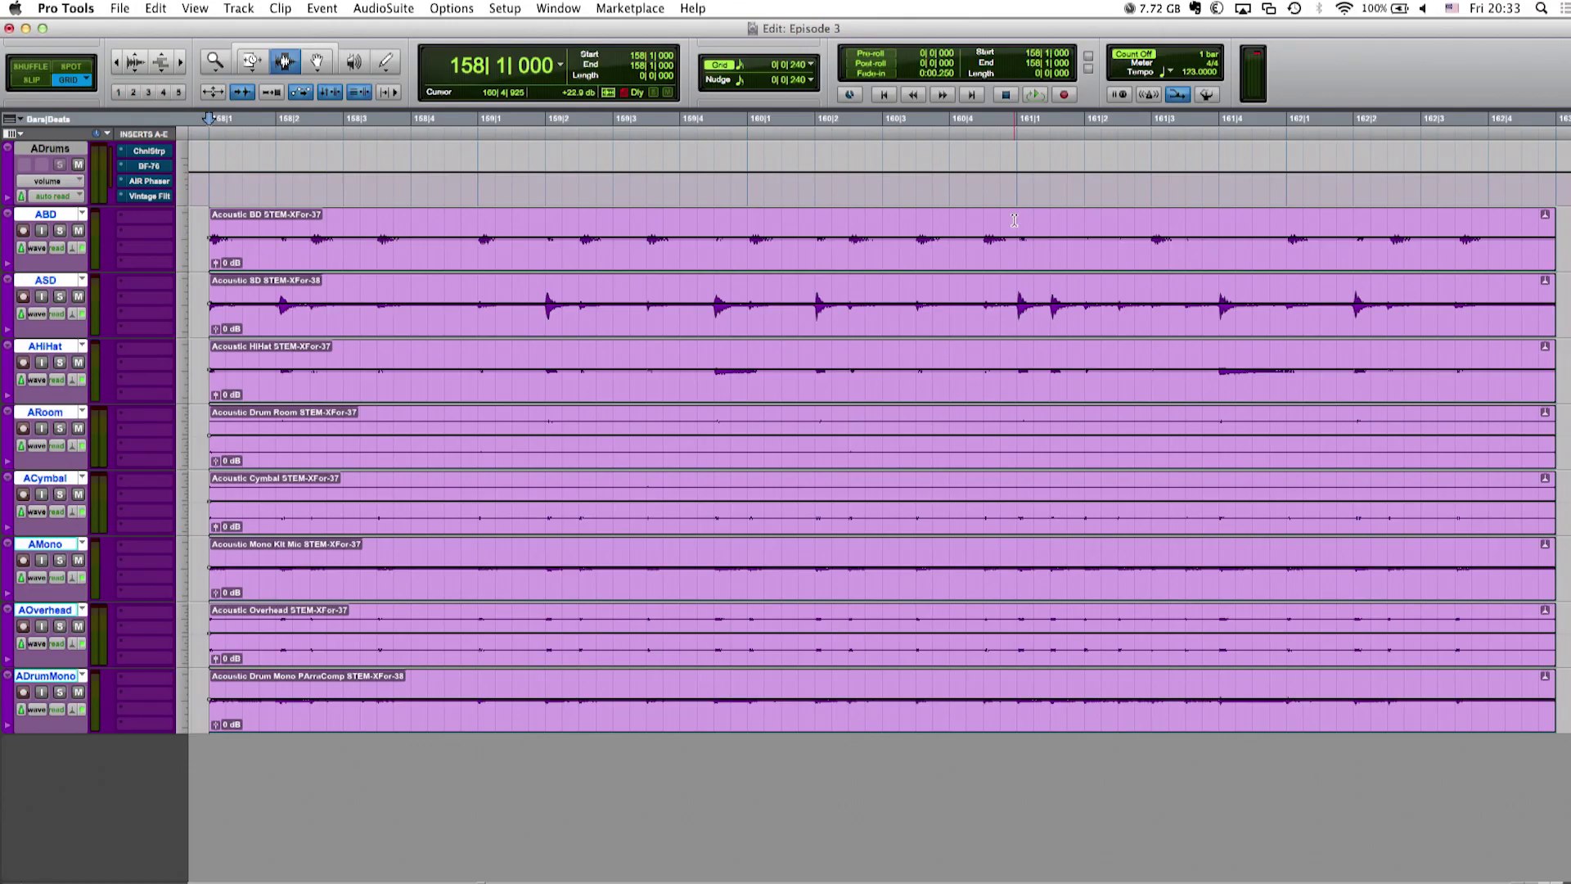
- Trim all the acoustic drum clips to the single bar from 161|1|000 to 162|1|000 and zoom to that selection
drag(1016, 220, 1290, 260)
key(space)
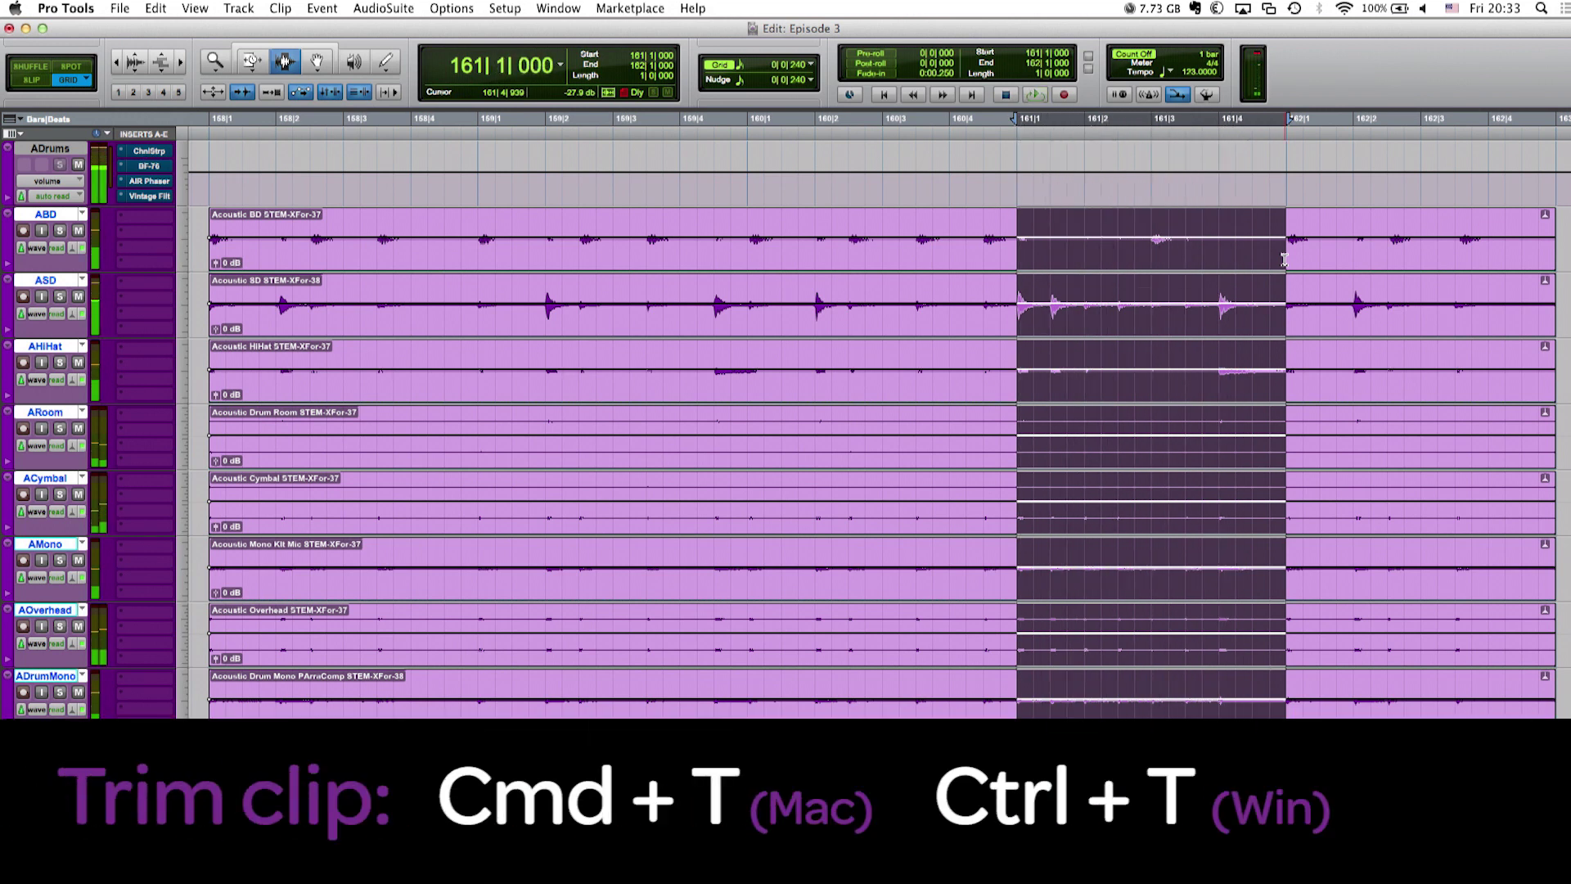
key(super+t)
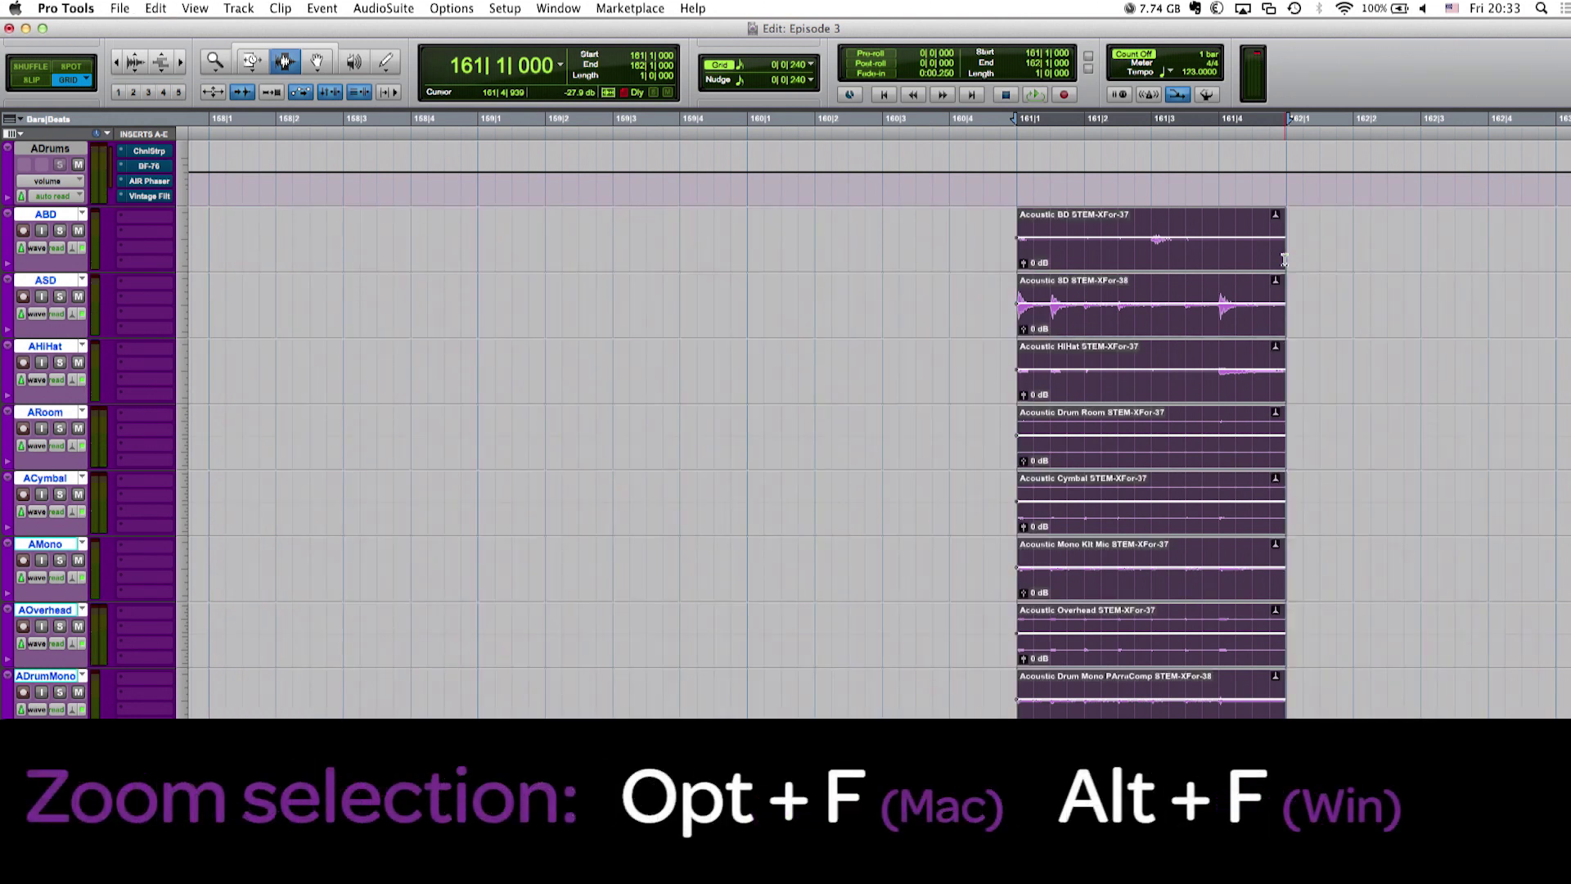
key(alt+f)
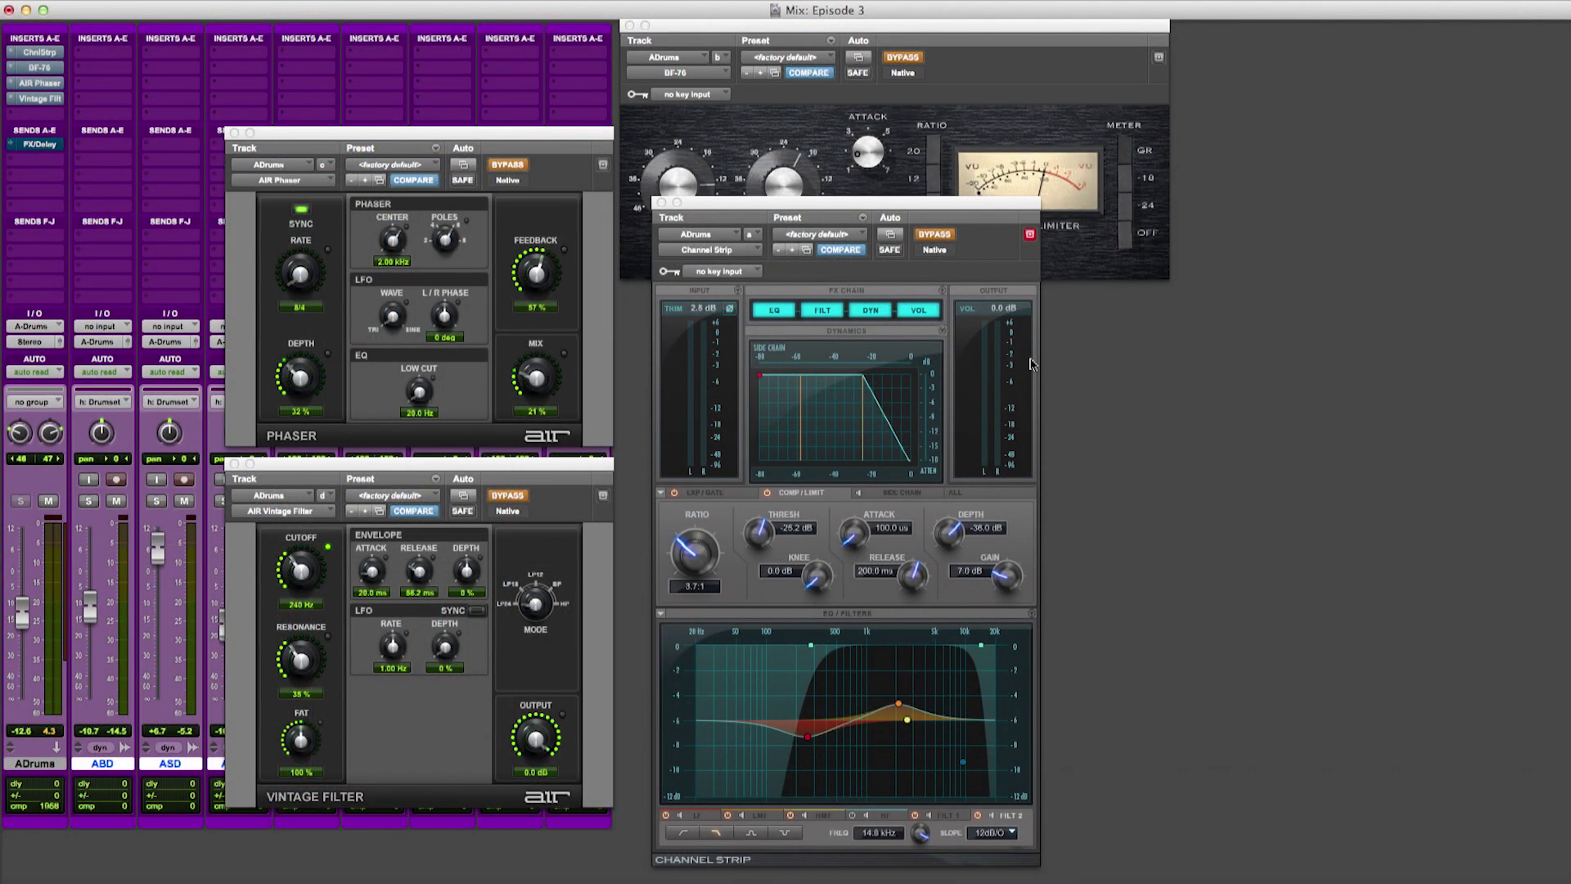
- Play the drum break and enable all the bypassed inserts on the ADrums track
key(space)
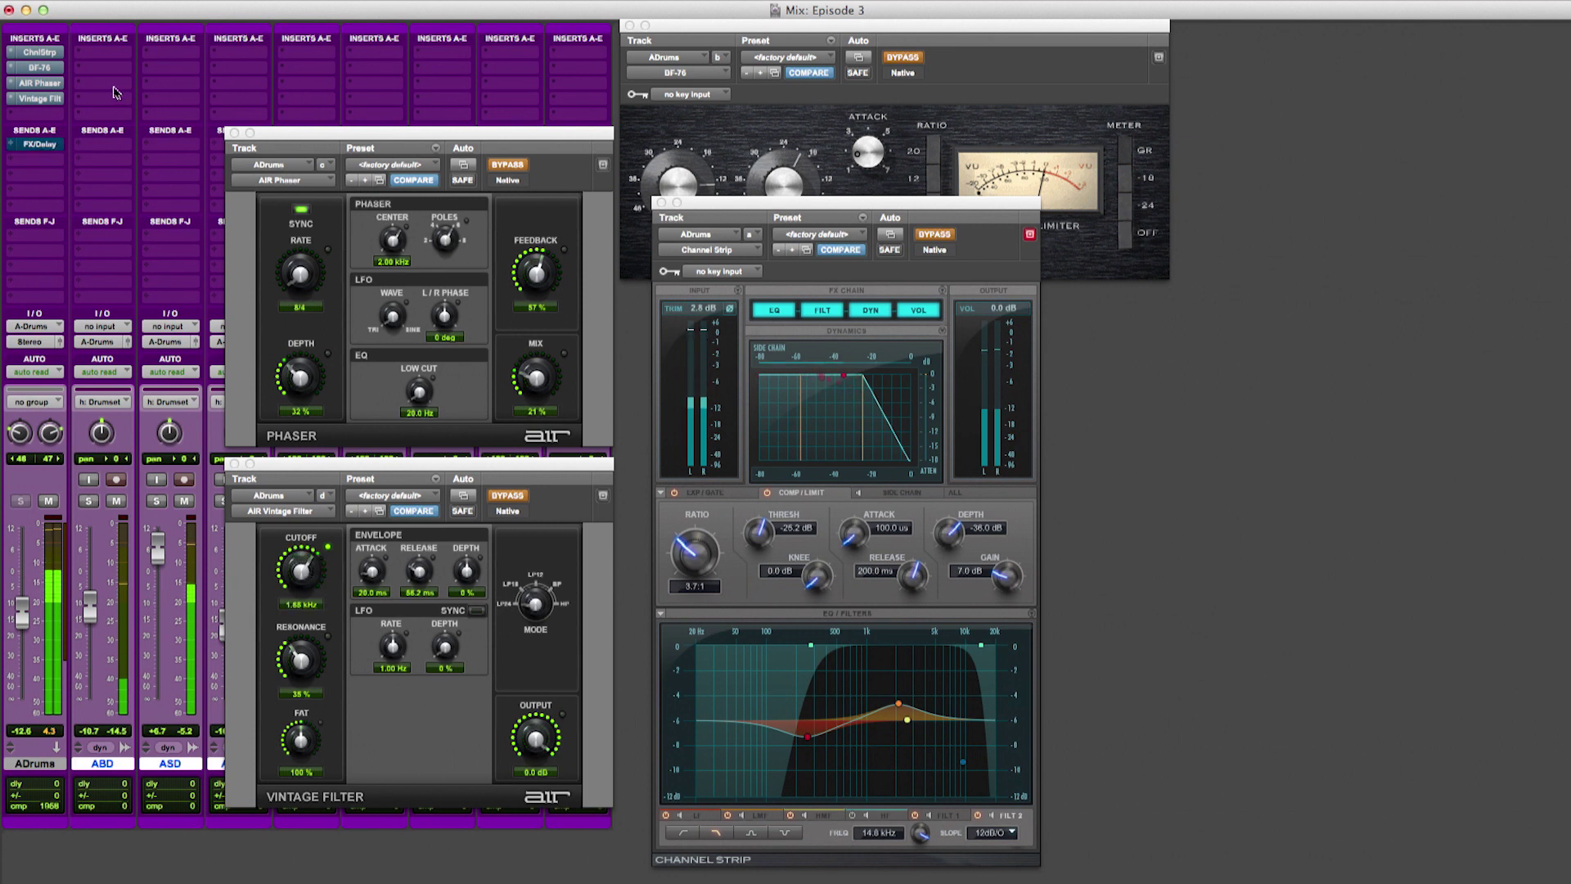
shift+super+click(29, 55)
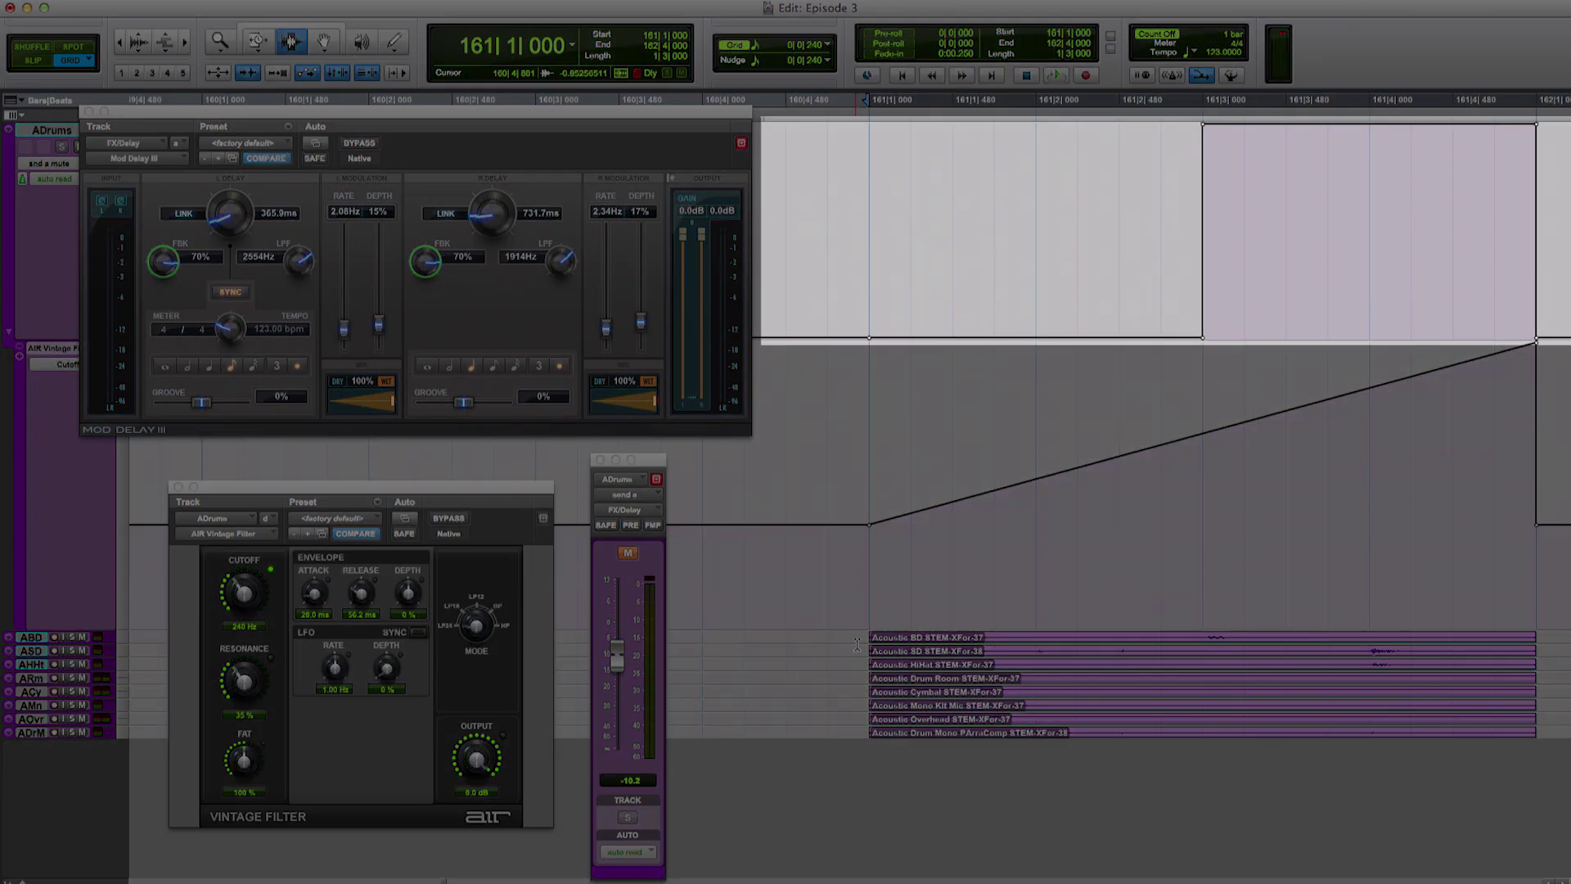
- Play the song intro from bar 1 to hear the processed drum break in the mix
click(857, 644)
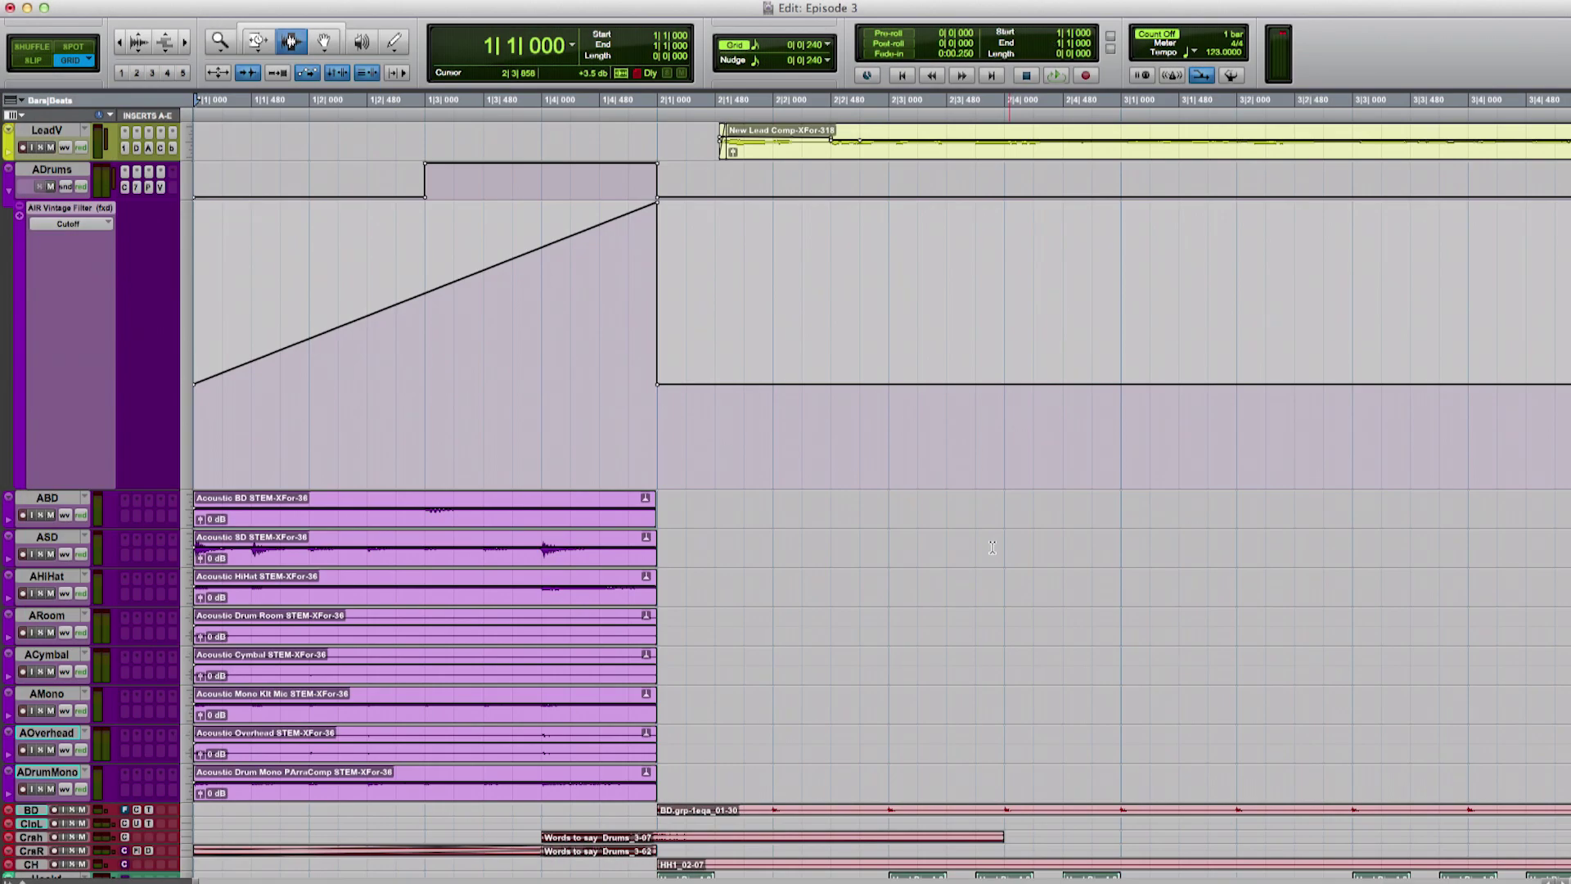
key(space)
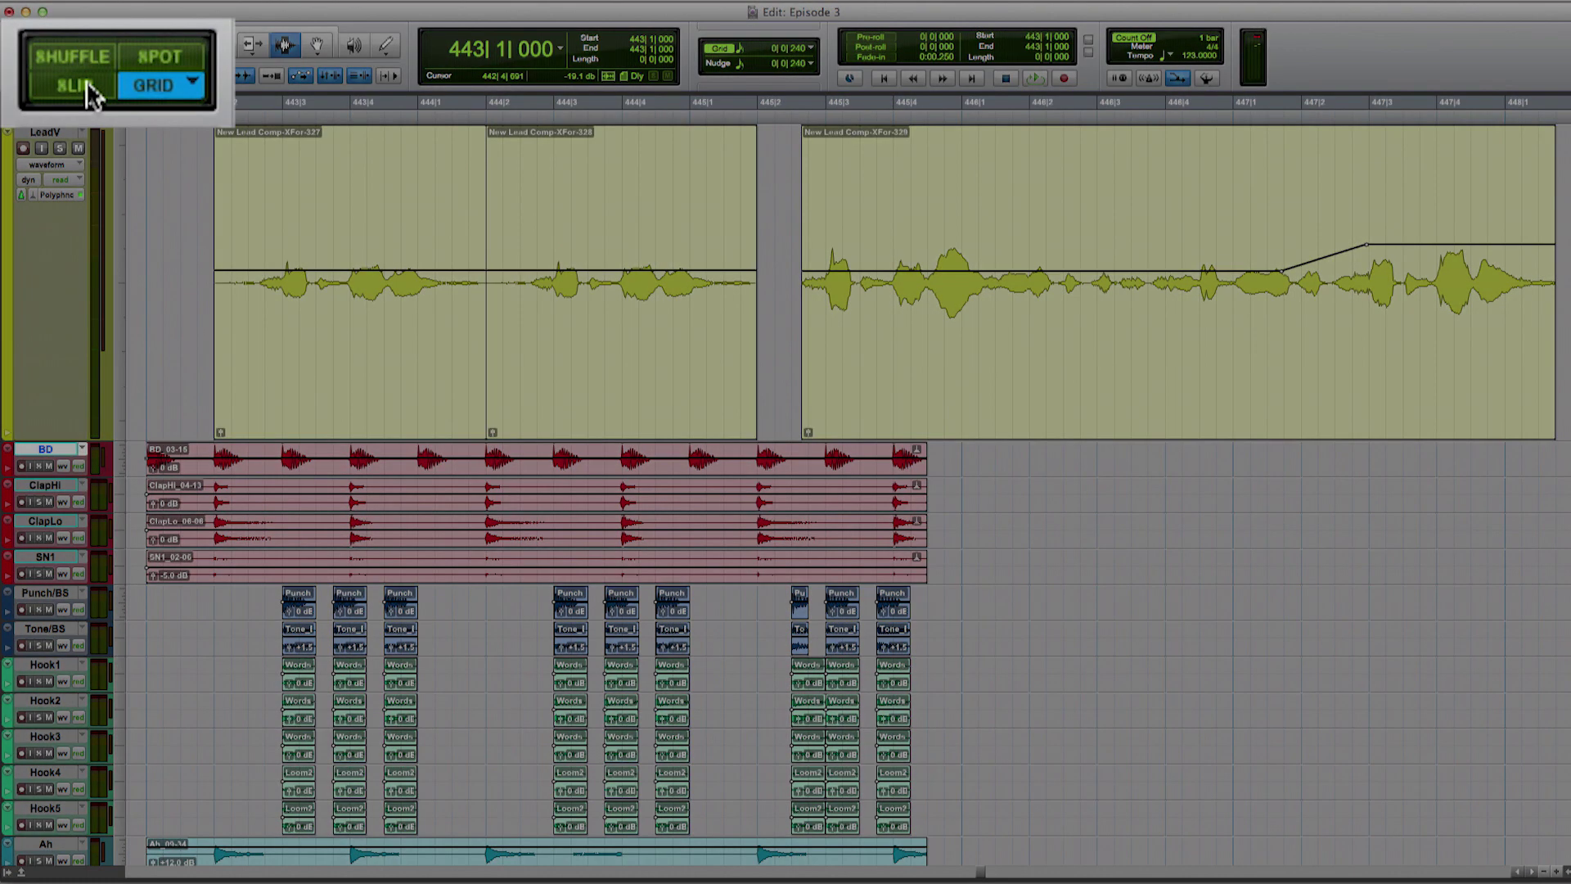
- In Slip mode, trim the end of the last LeadV clip back to just after the start of bar 446 and play from 444|2|191
click(87, 84)
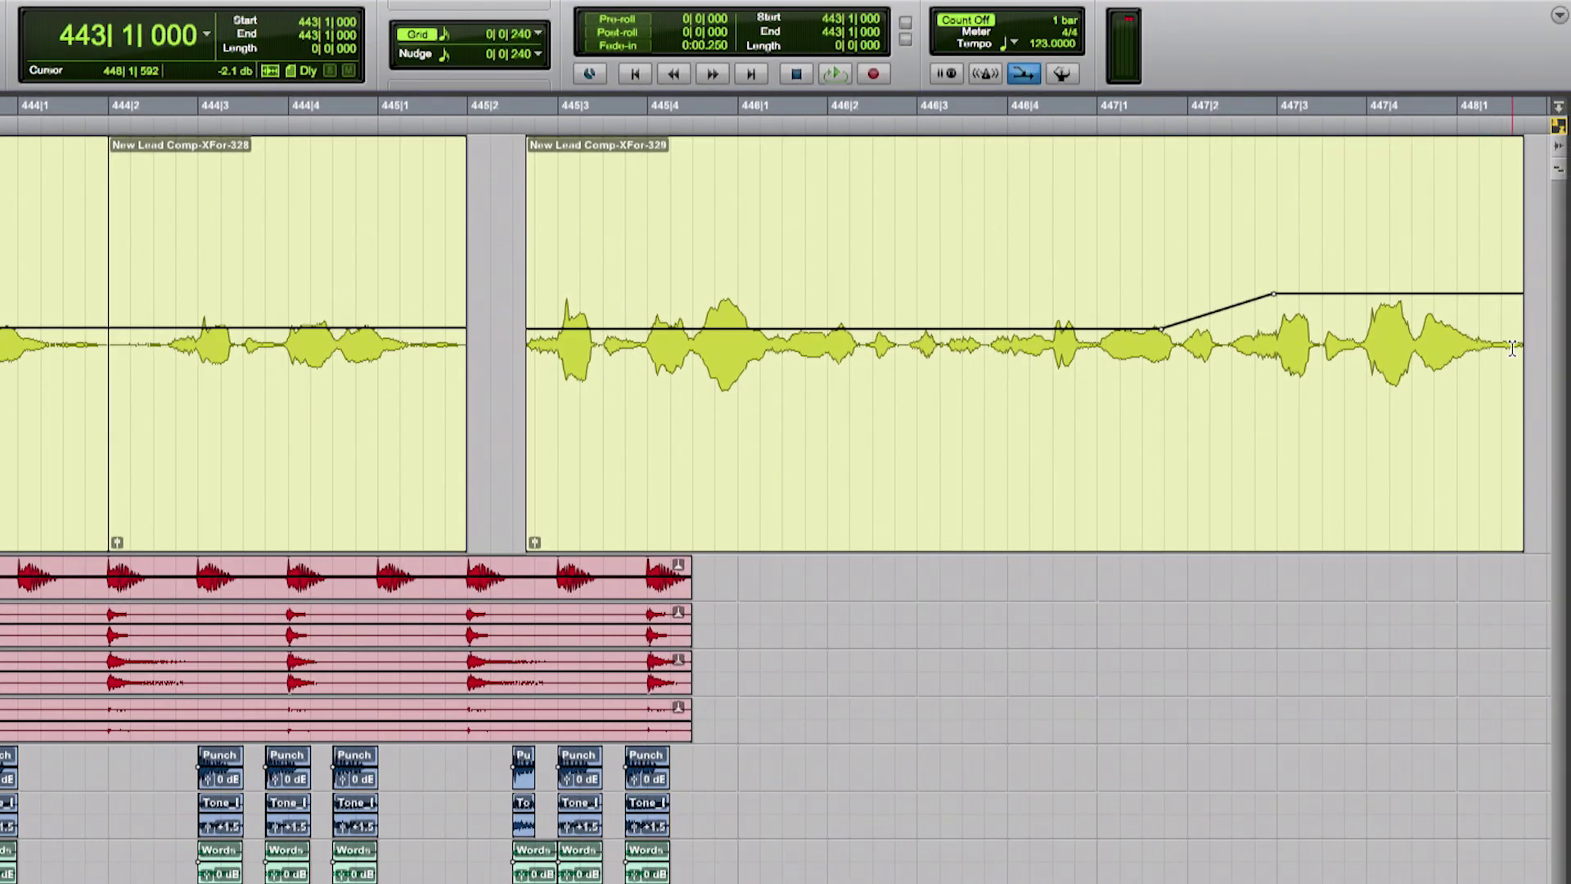
drag(1512, 348, 775, 368)
click(126, 305)
key(space)
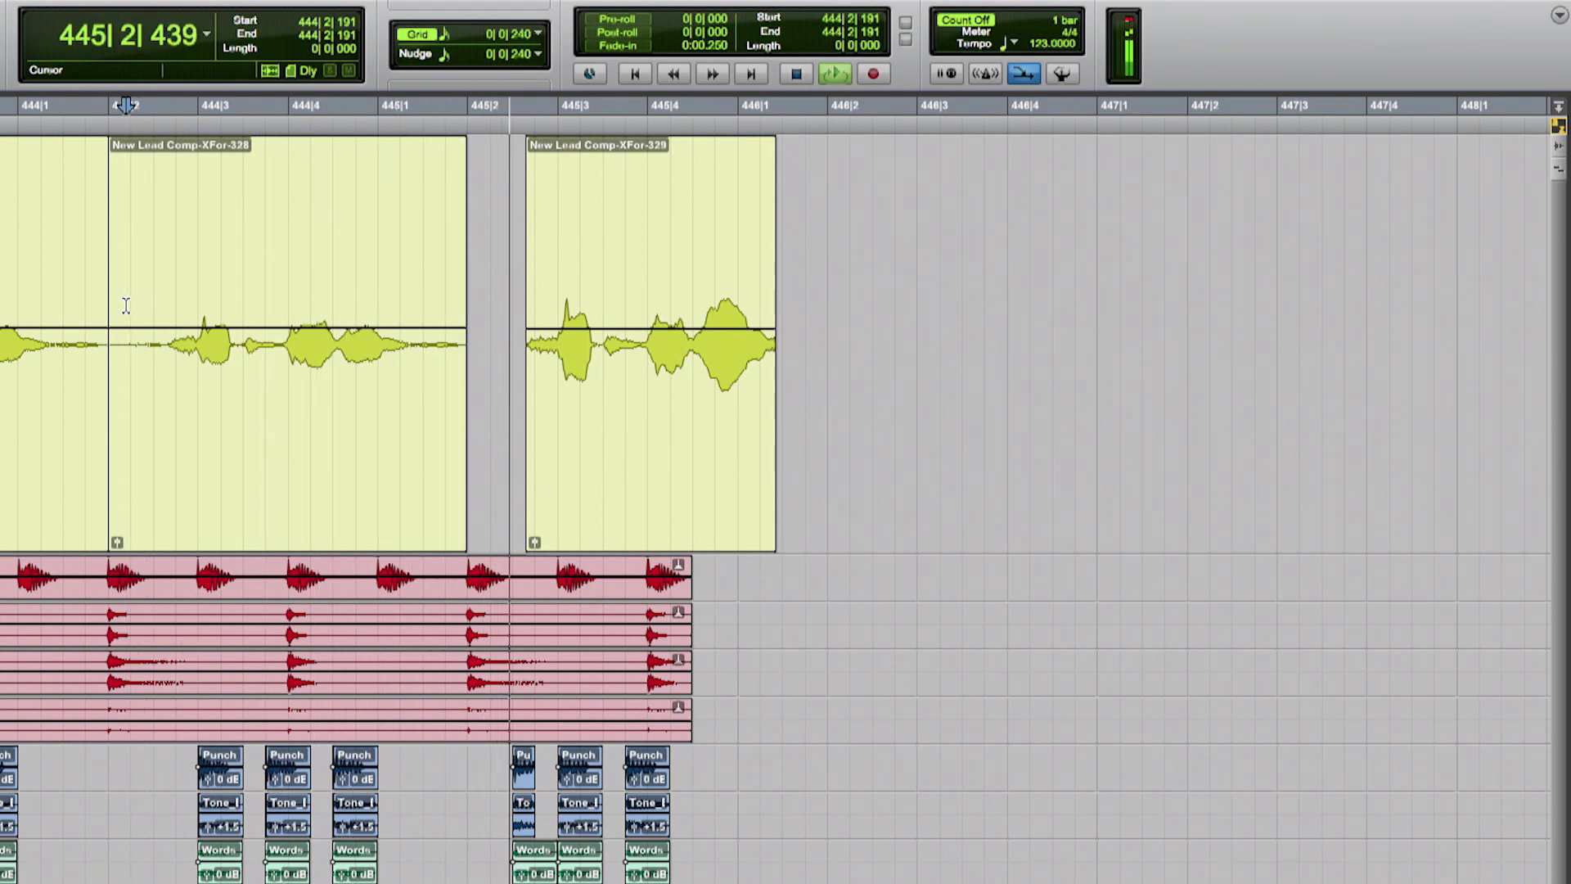
- Split the last LeadV clip at 445|4|468, time-stretch its second part to 446|2|815, and play back the phrase
click(603, 330)
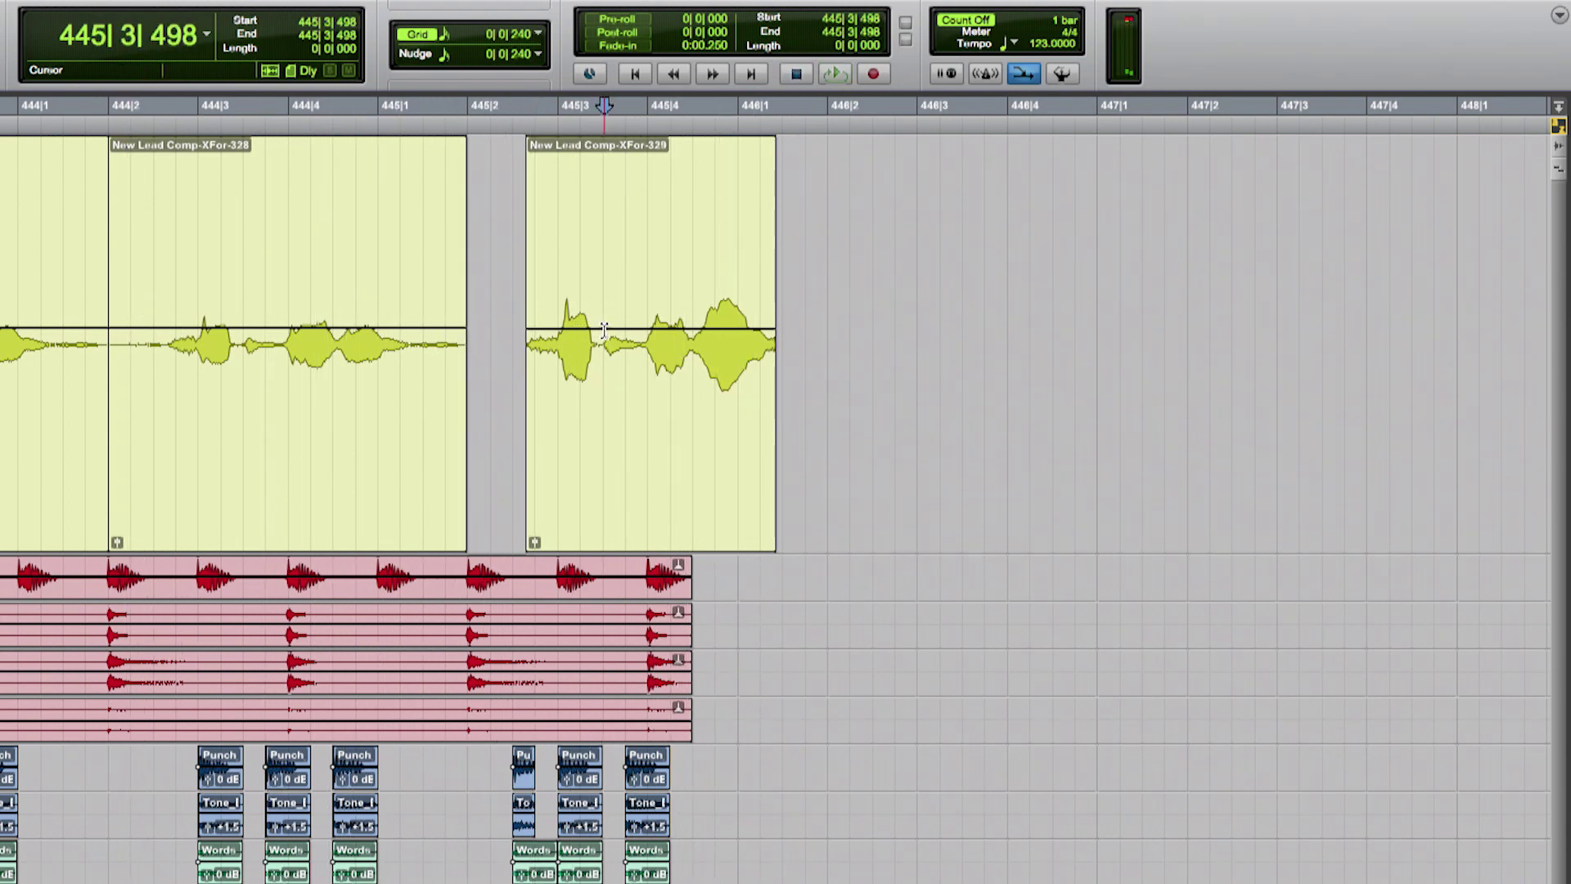
click(693, 318)
key(ctrl+bracketright)
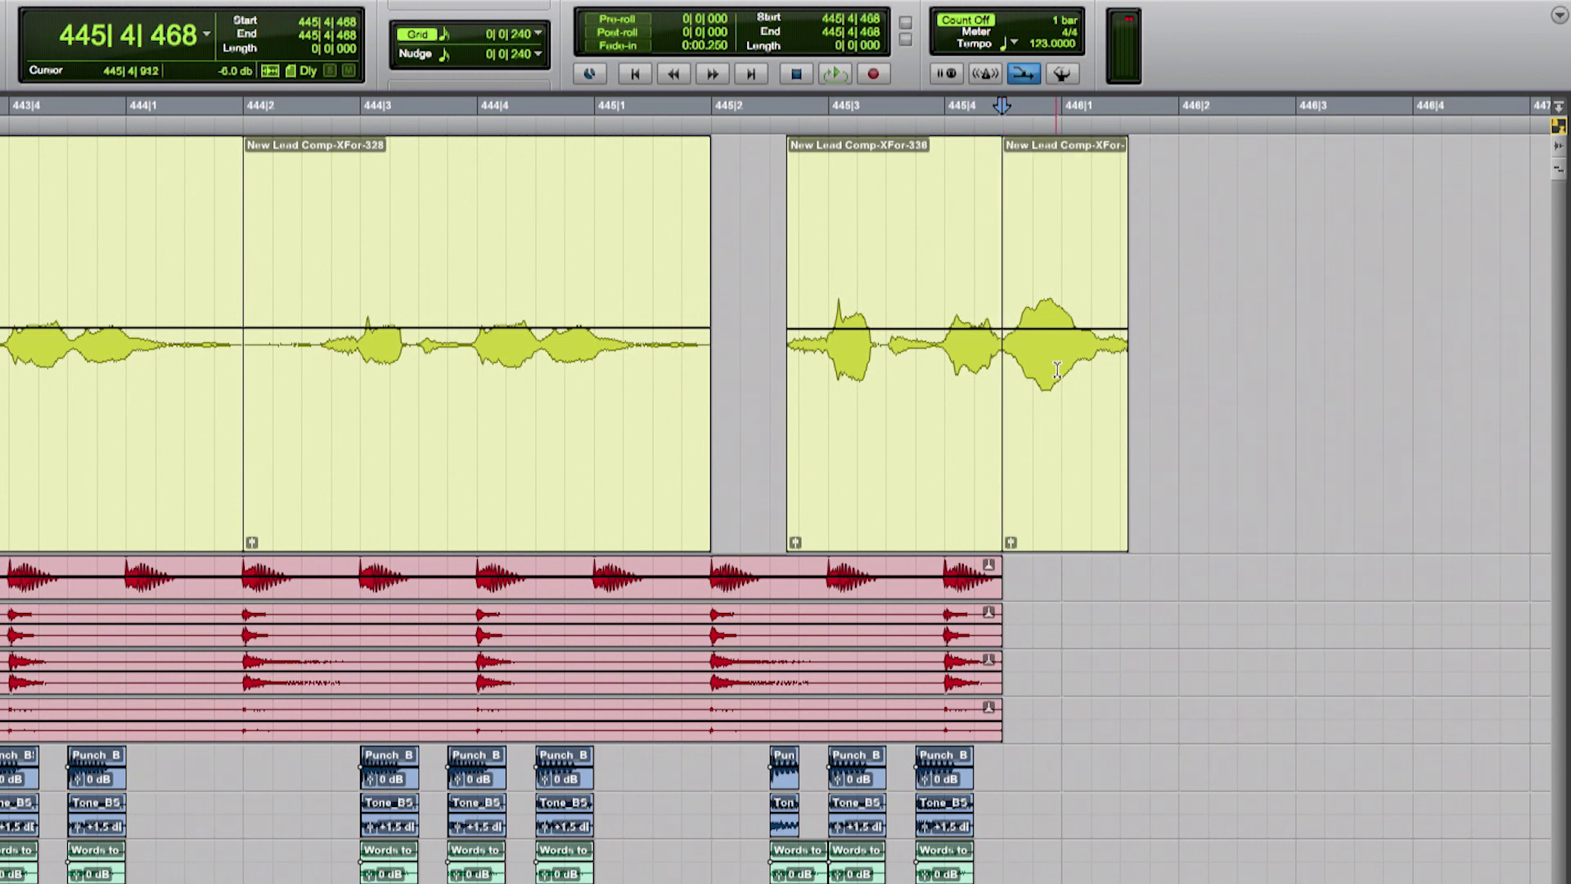
drag(1123, 279, 1274, 286)
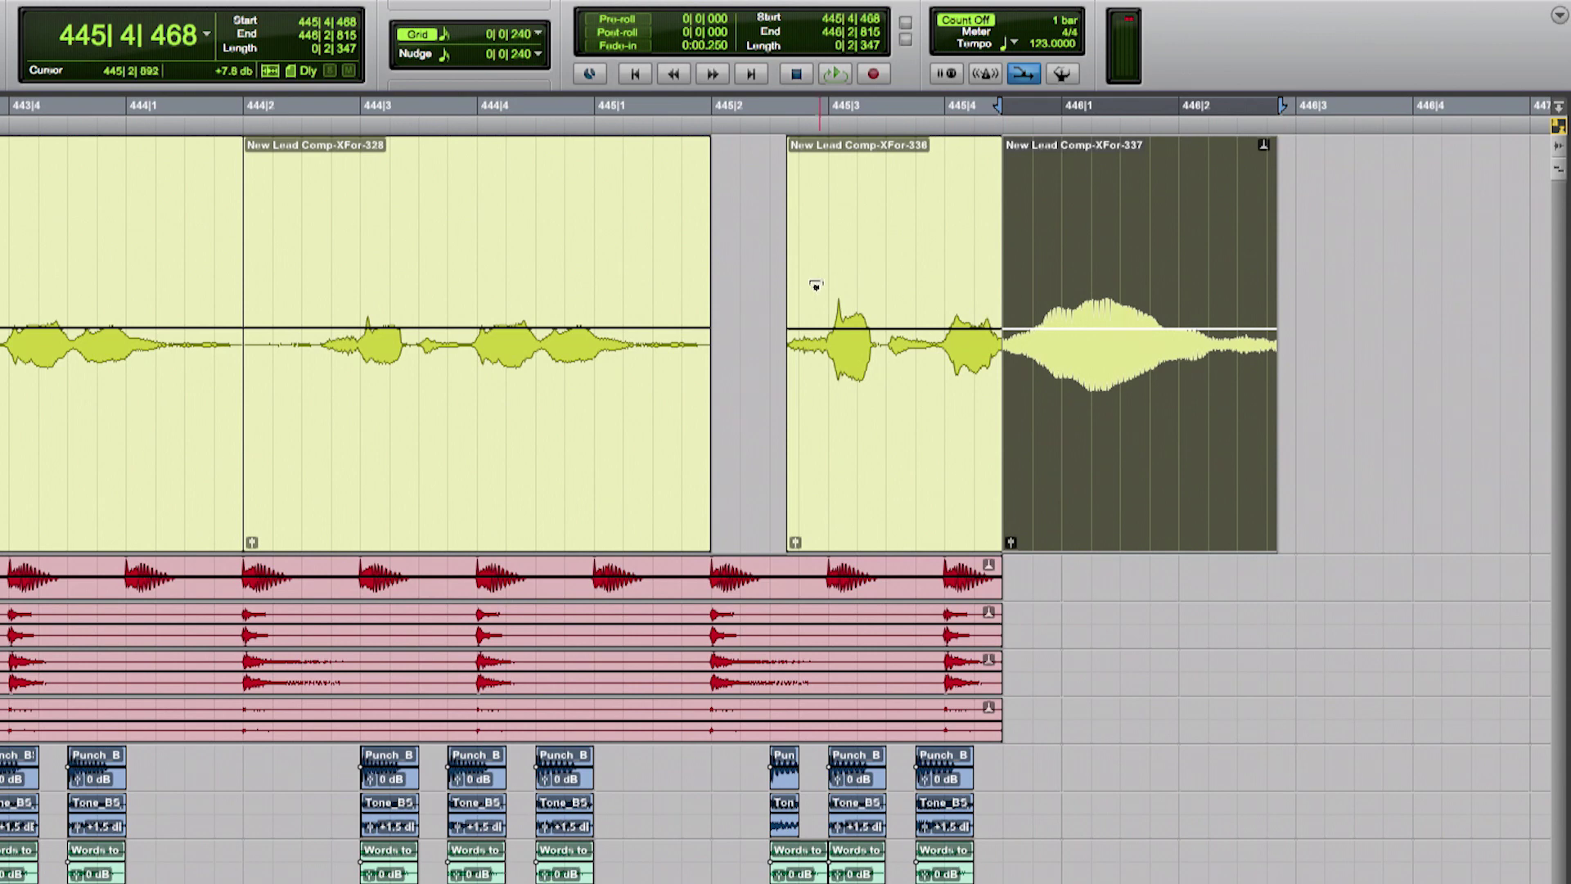
click(785, 282)
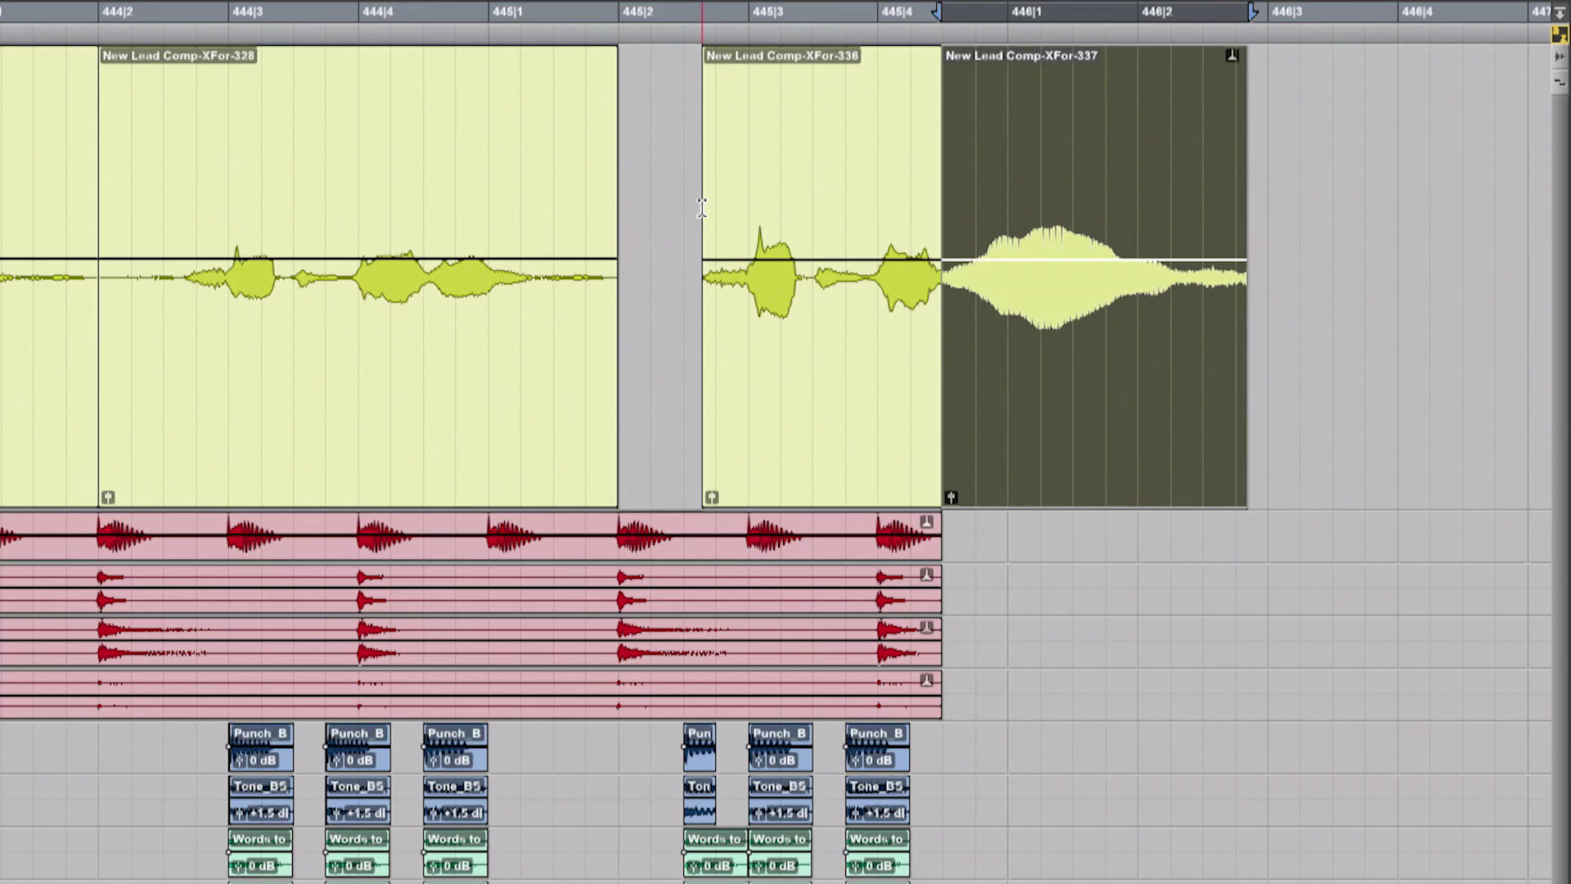
click(701, 207)
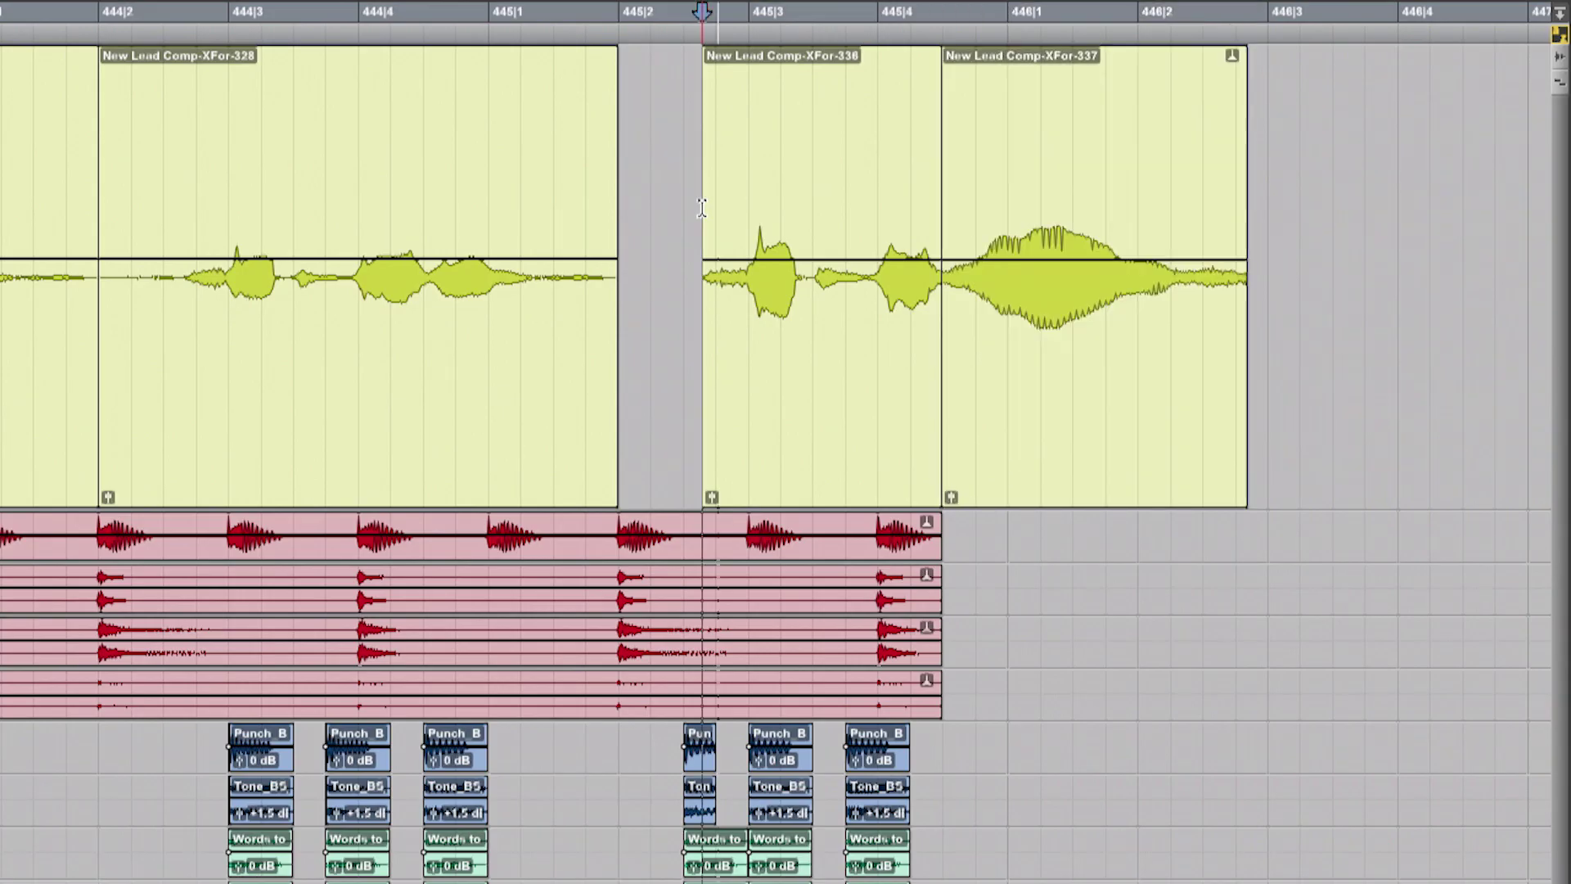
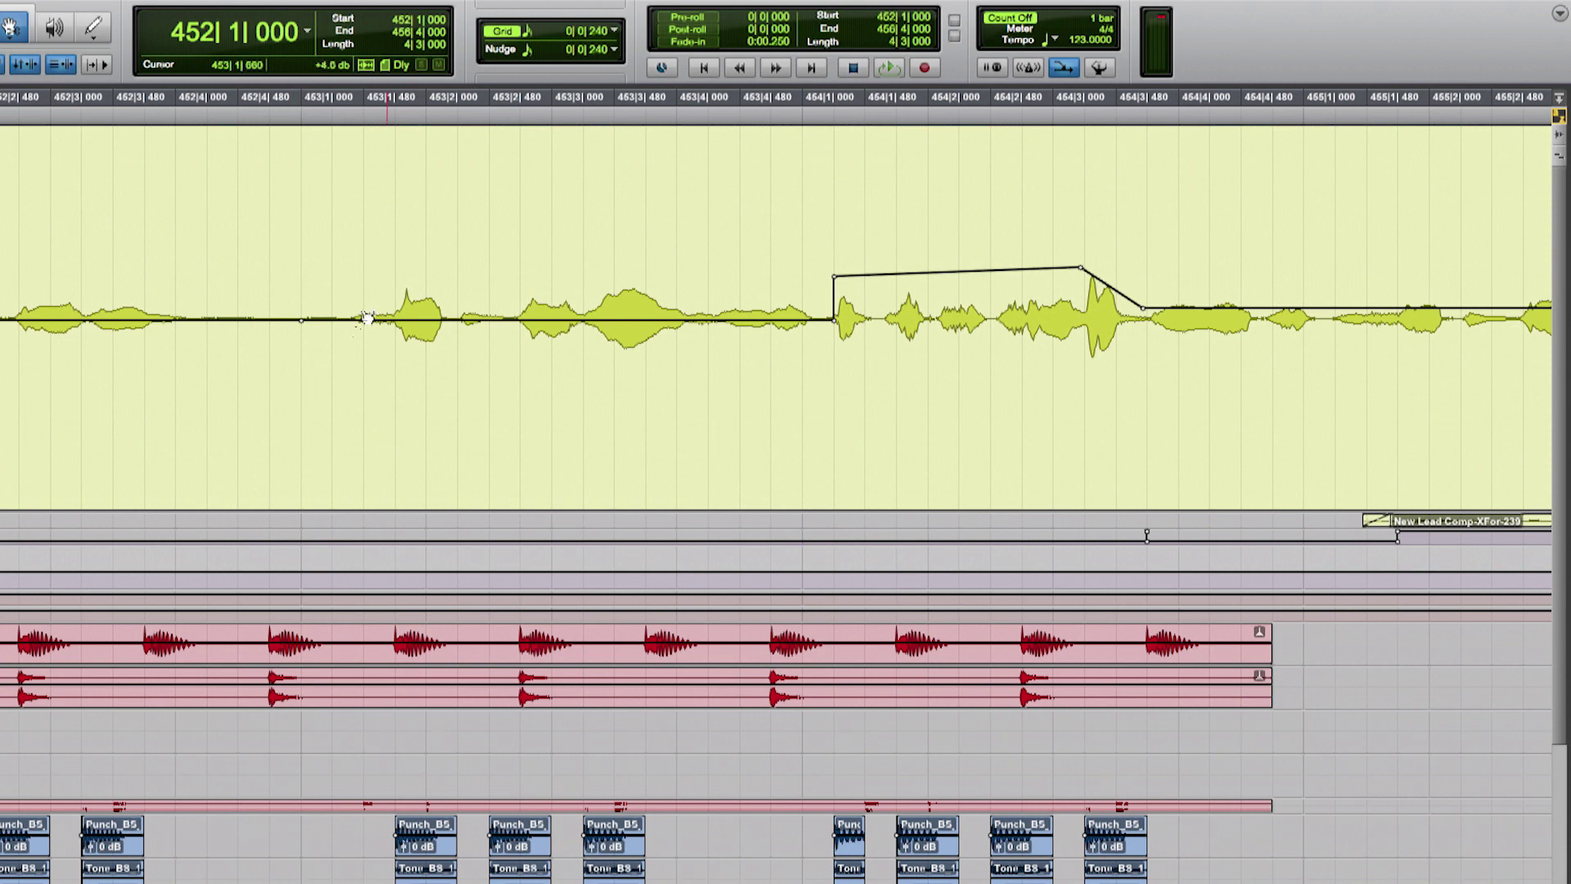
- Play the lead vocal from 452|1|000 and remove everything in its clip after 454|4|612
key(space)
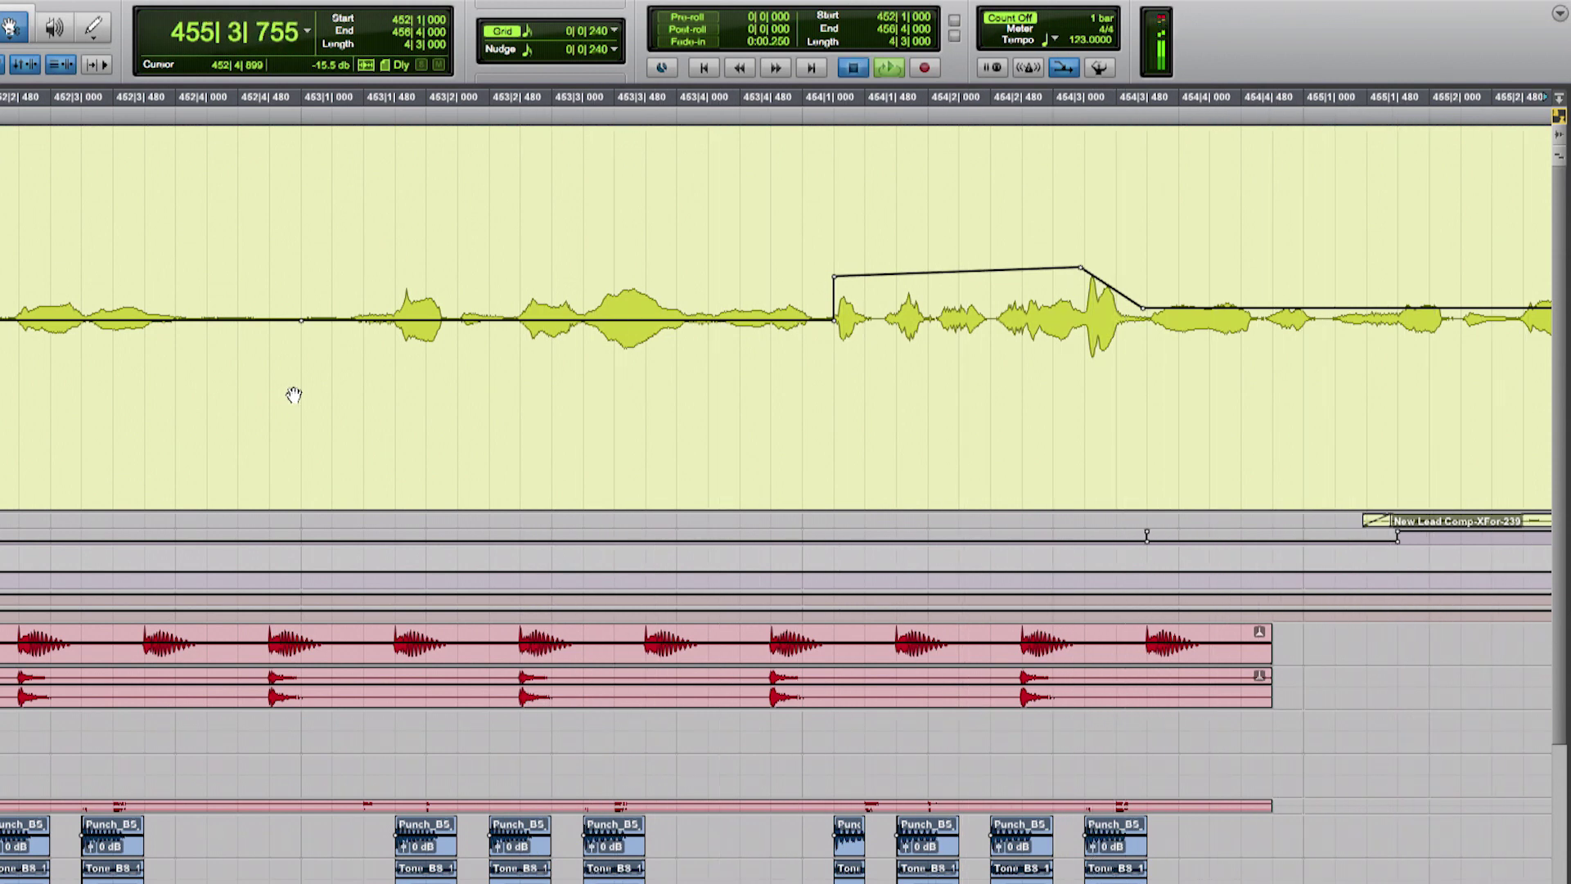
click(1338, 389)
key(Delete)
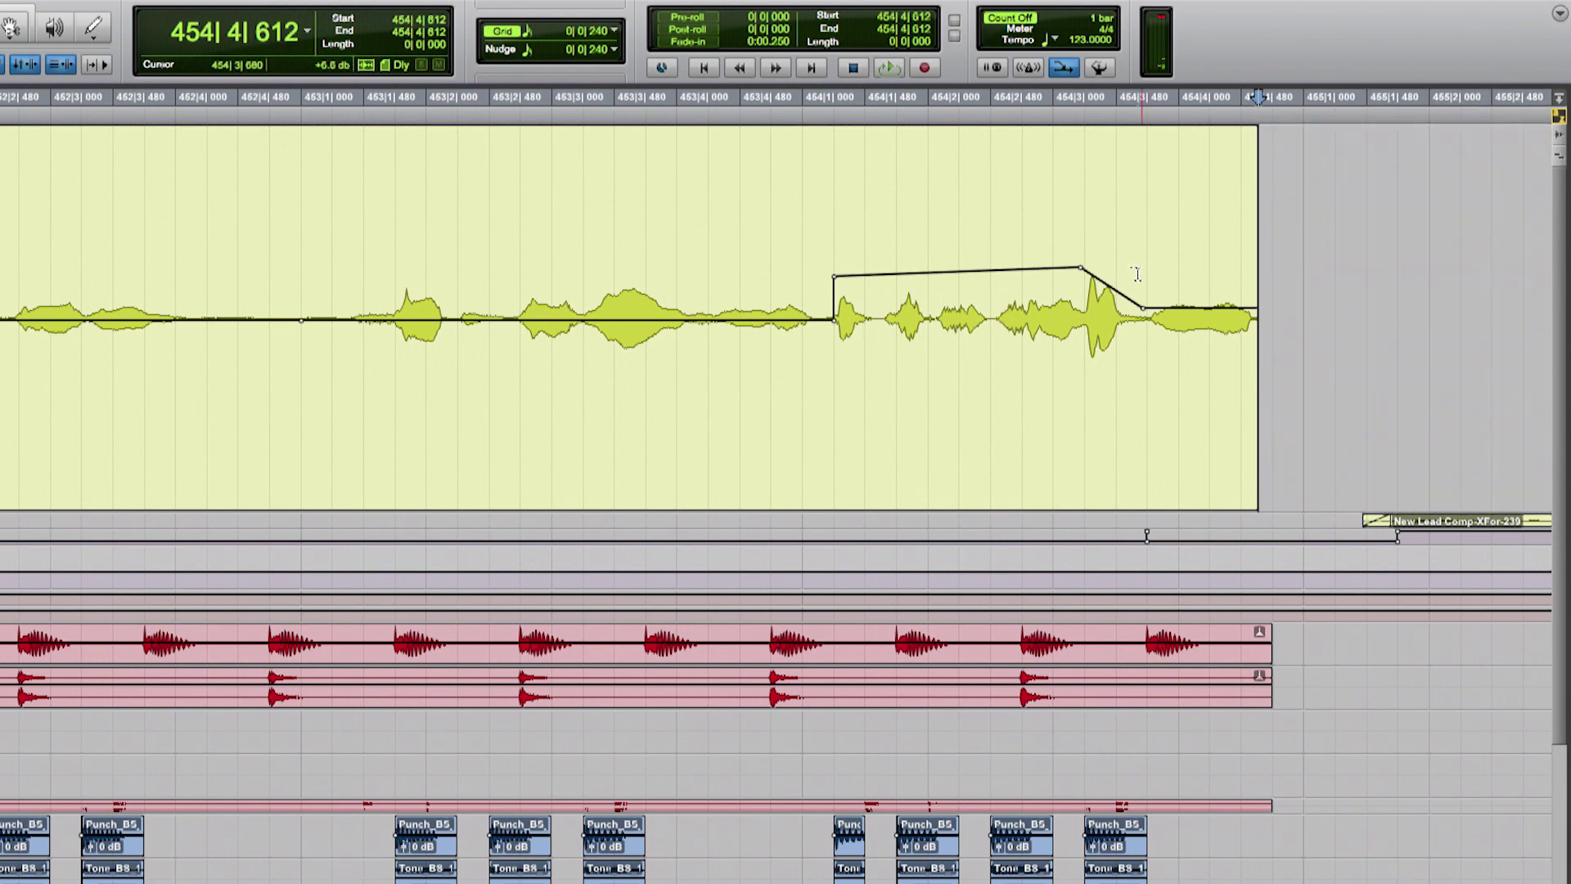
- Split the lead vocal clip at 454|3|523 and time-stretch the final part into bar 455
click(1122, 273)
scroll(1136, 282, left, 1)
key(b)
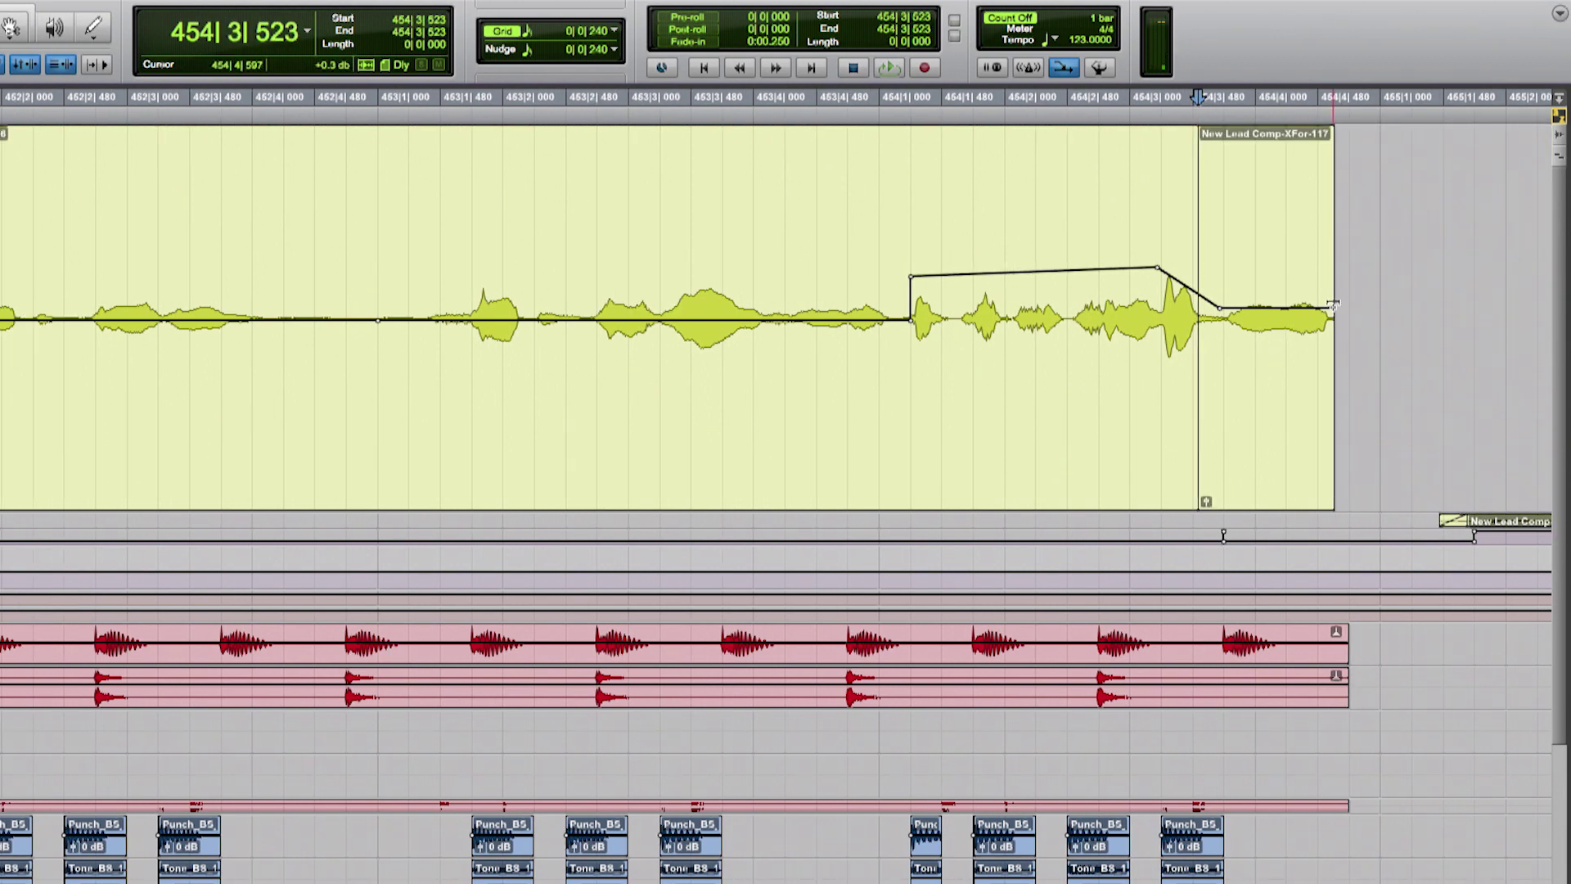
drag(1335, 287, 1477, 285)
- Add a fade-out from 455|1|388 to the end of the stretched vocal clip and play back from 453|4|591
drag(1434, 162, 1499, 186)
key(f)
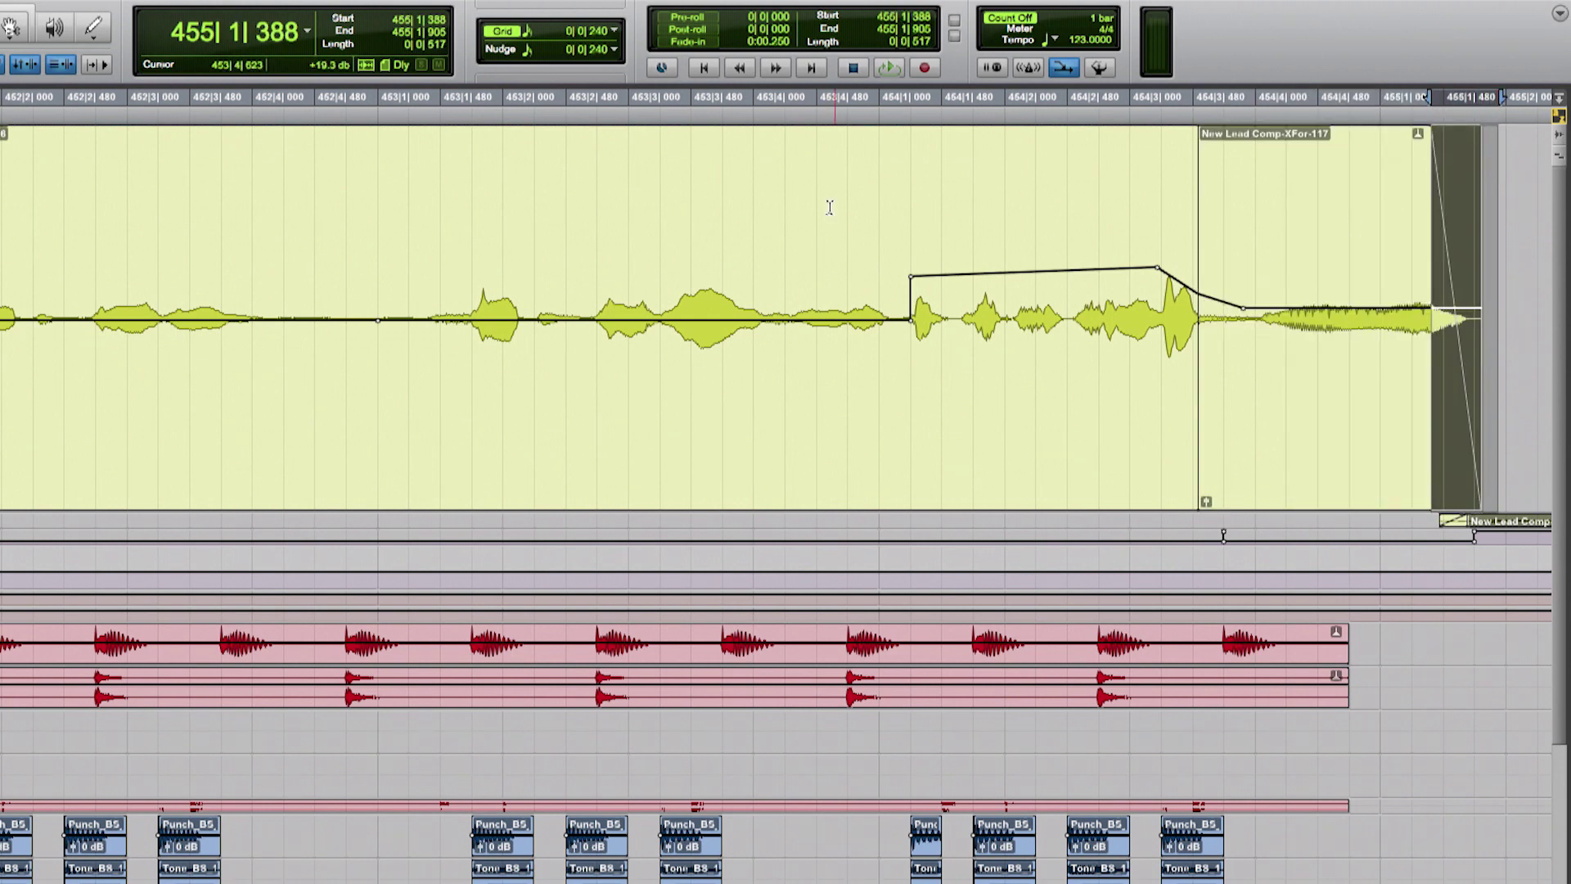
click(830, 209)
key(space)
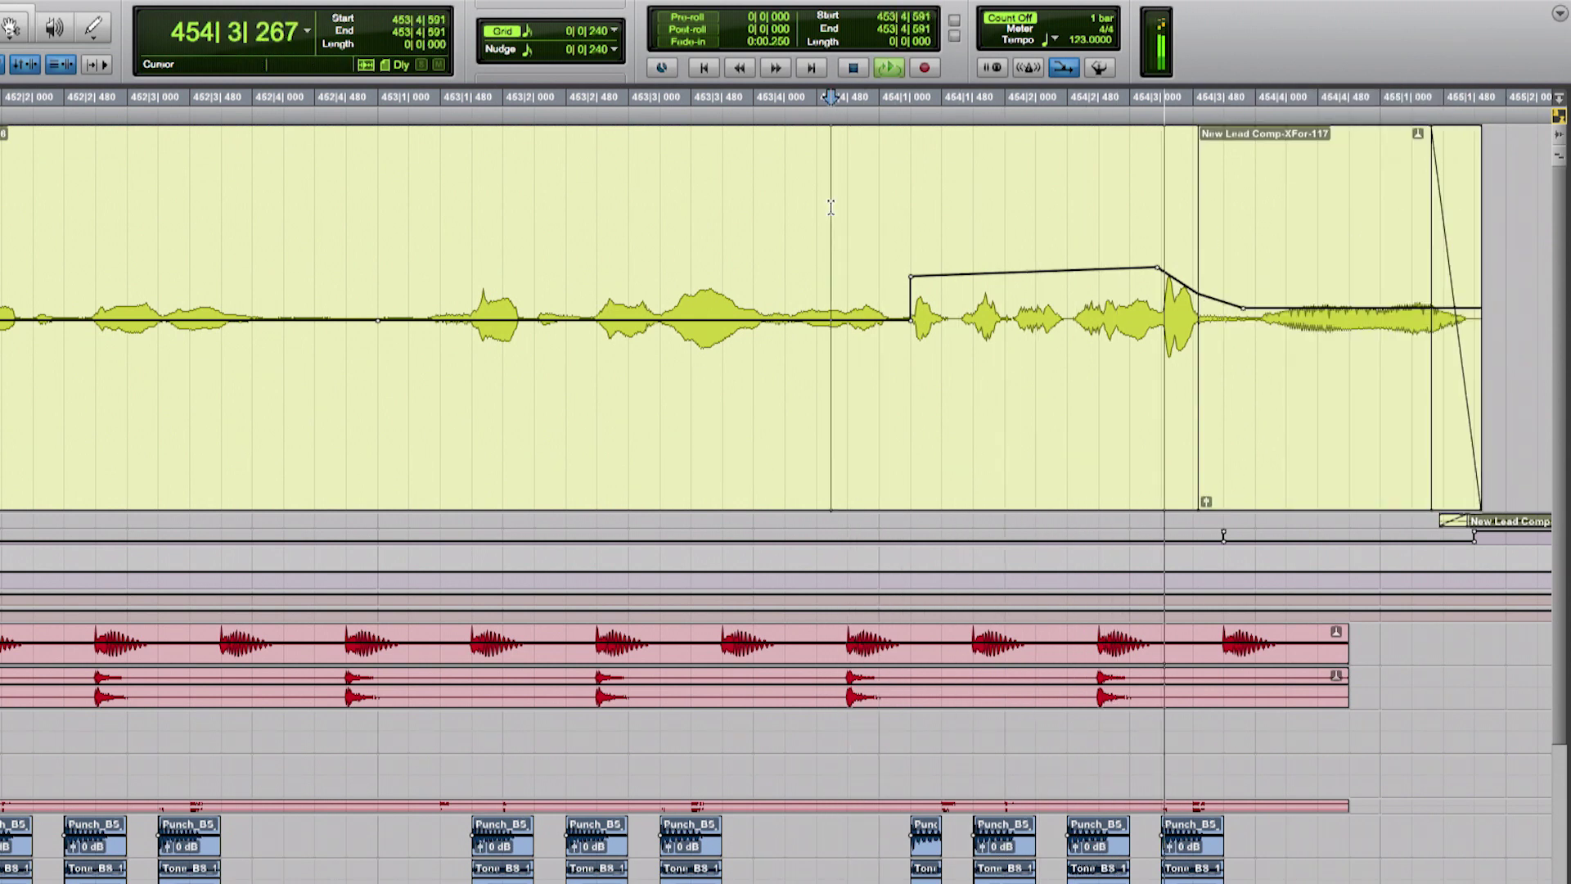
key(space)
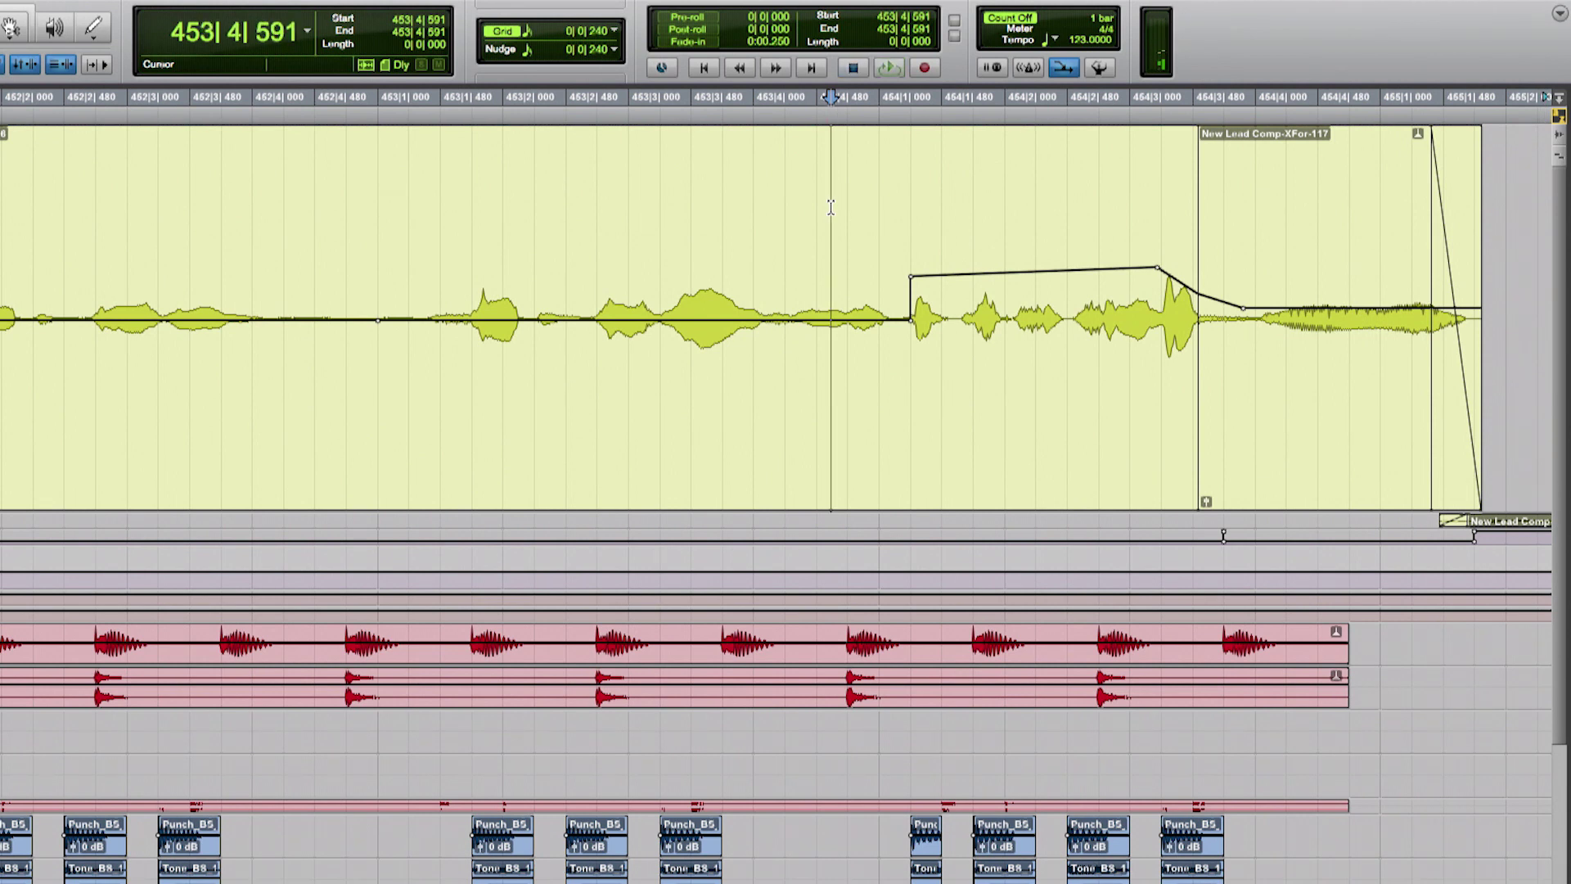
- Recall memory location 1
key(KP_Decimal)
key(1)
key(KP_Decimal)
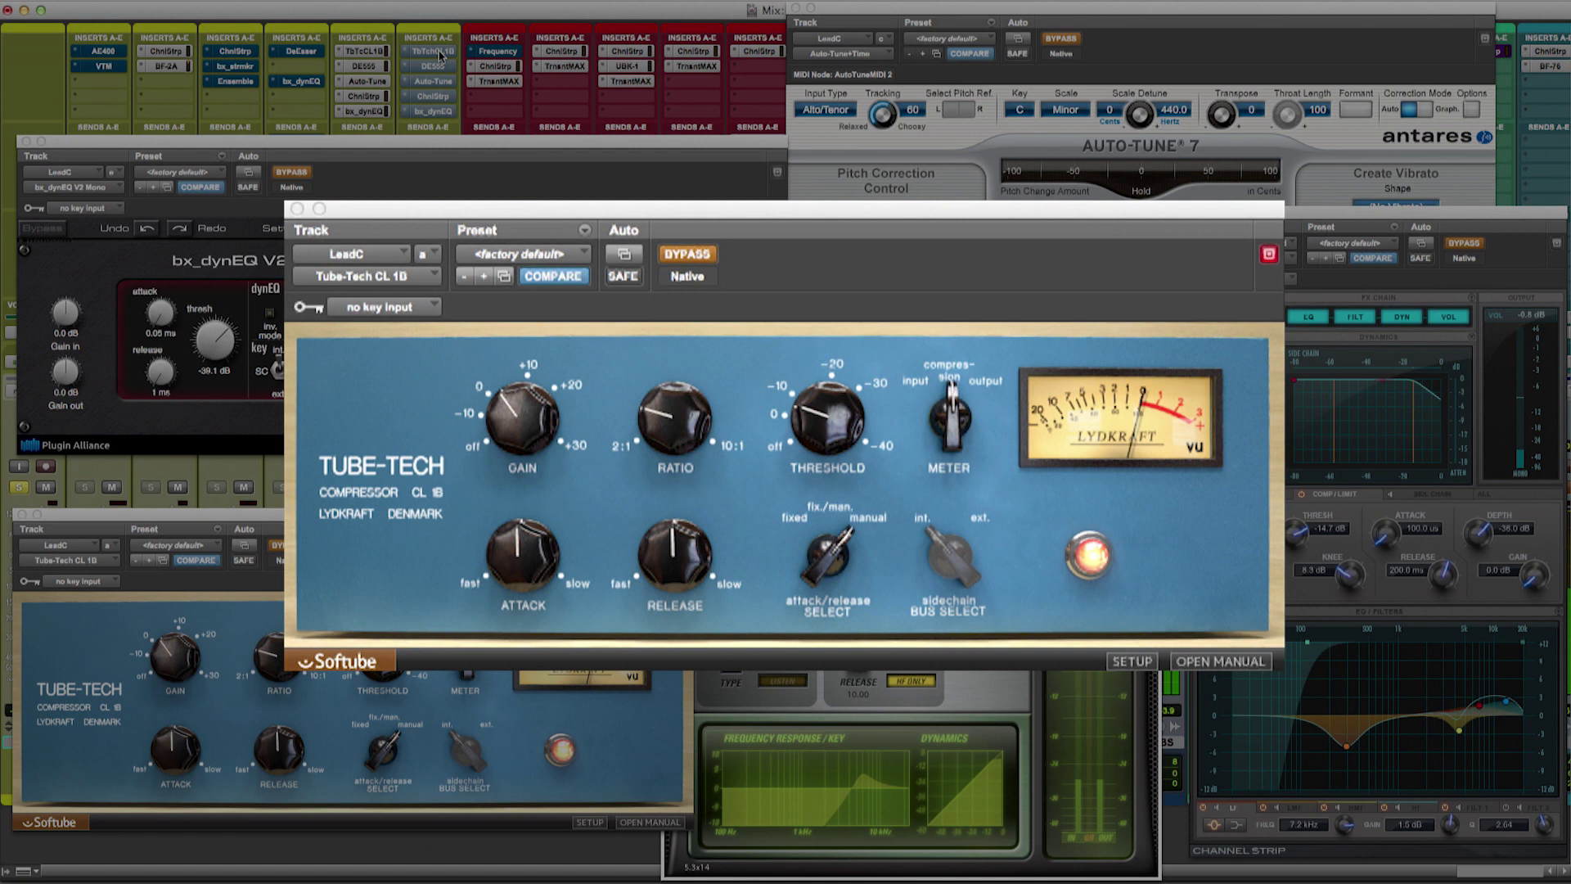
- Compare the LeadC vocal with all its inserts enabled and bypassed by repeatedly toggling their bypass during playback
click(439, 54)
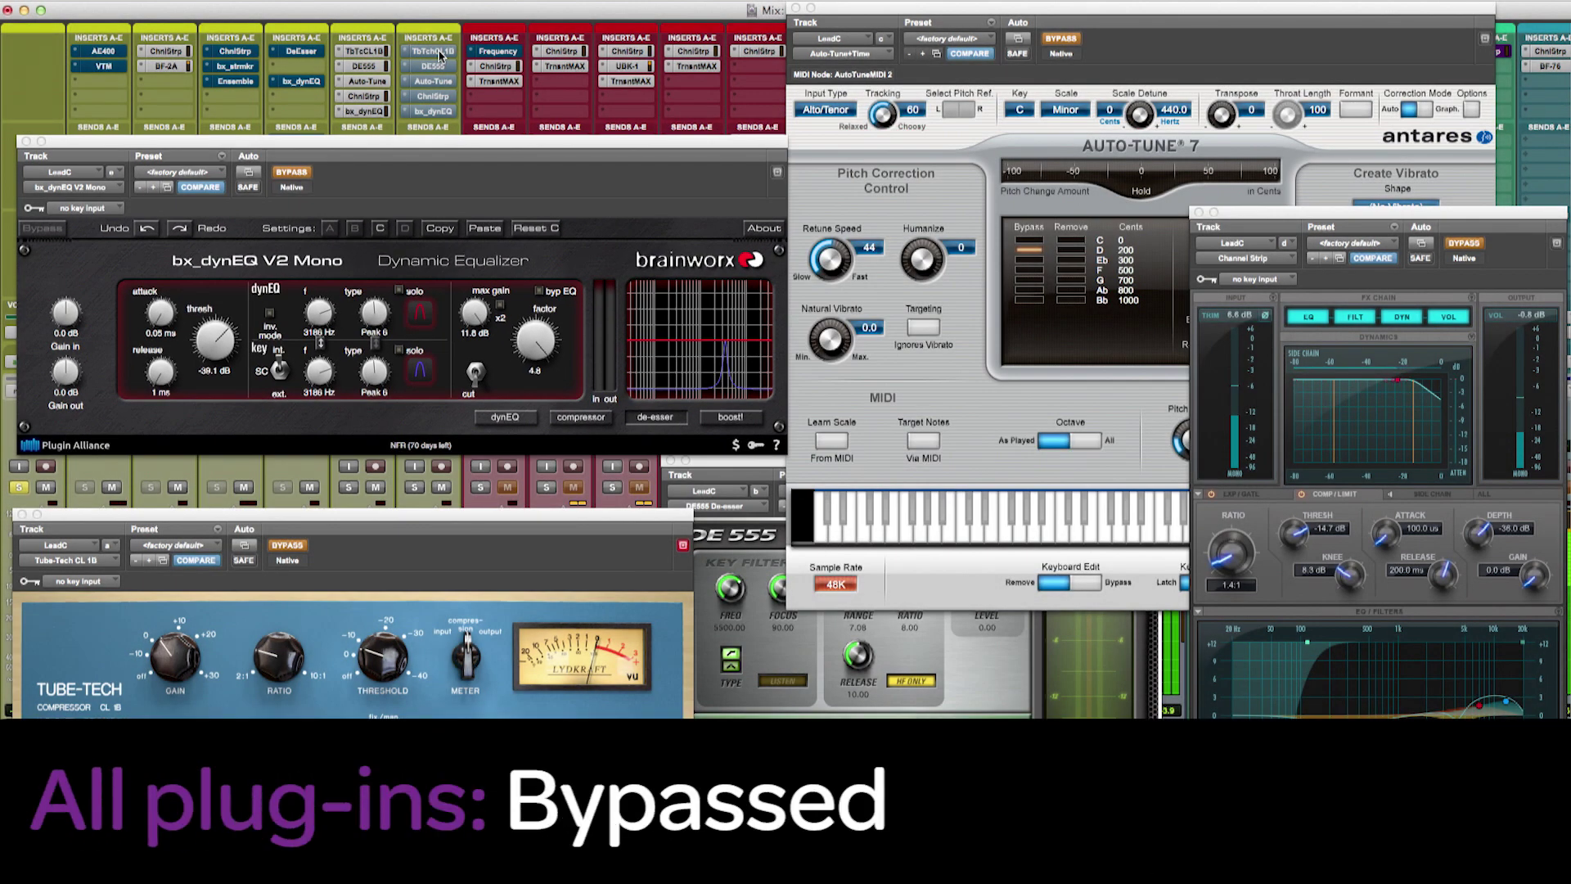
shift+super+click(440, 56)
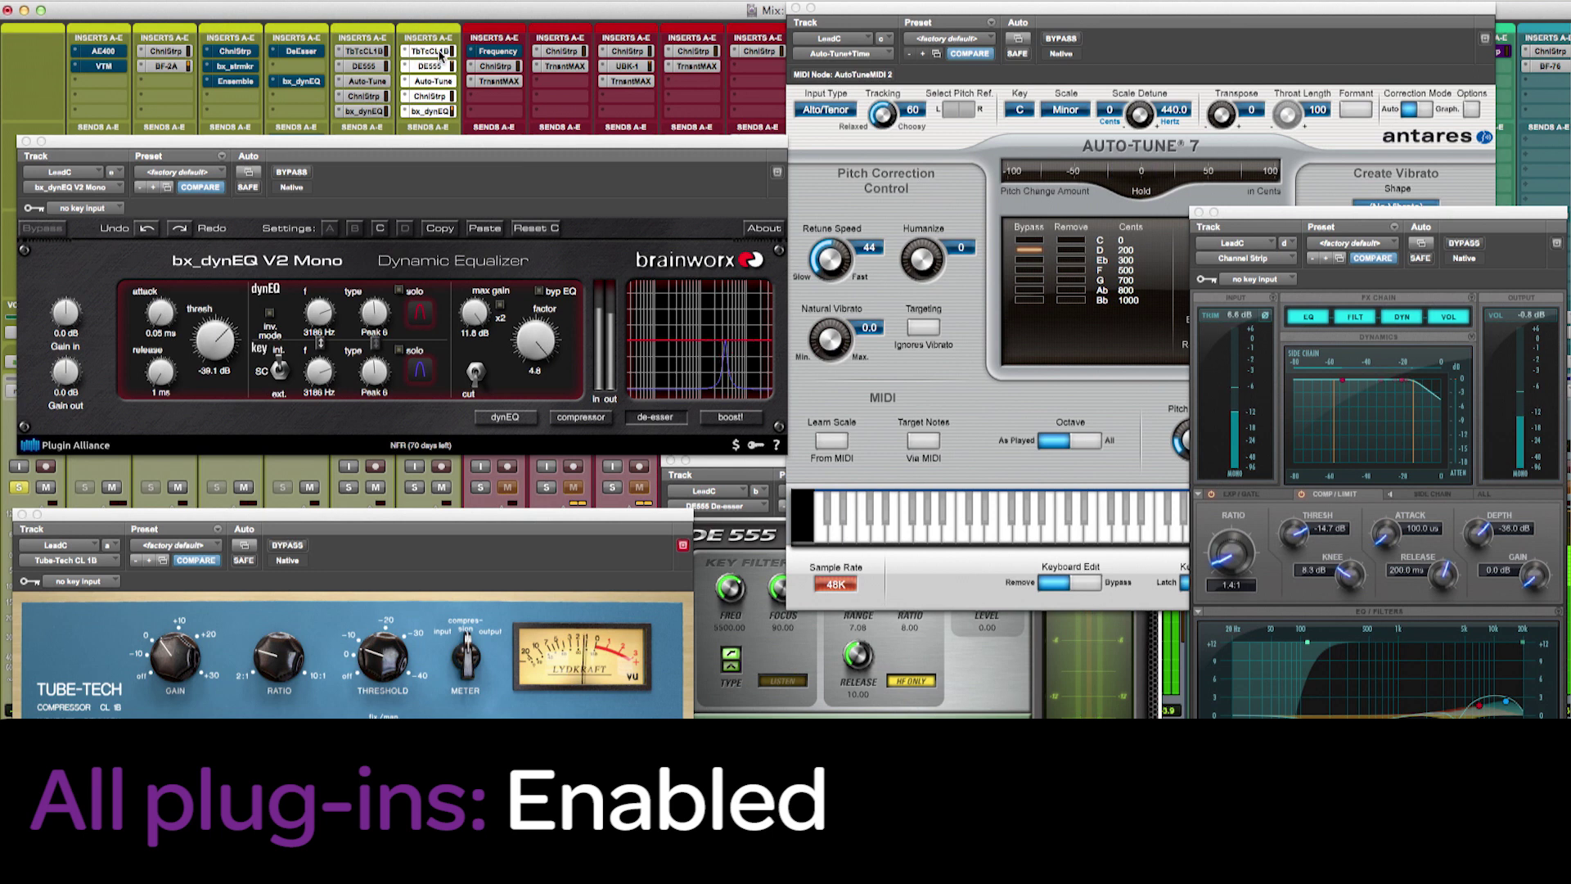
shift+super+click(440, 56)
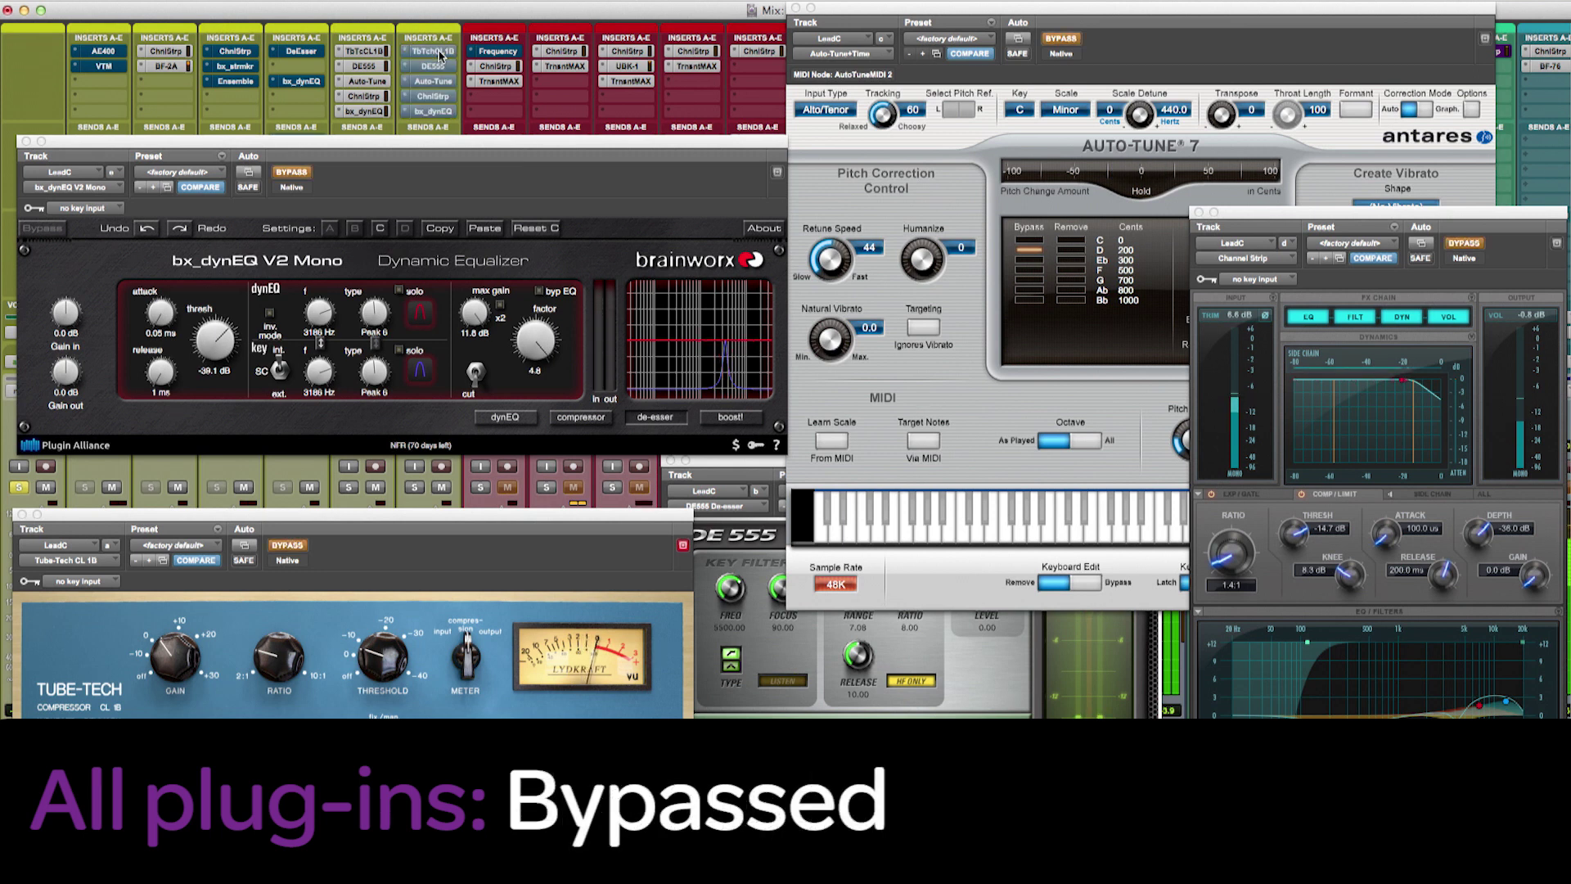
shift+super+click(440, 55)
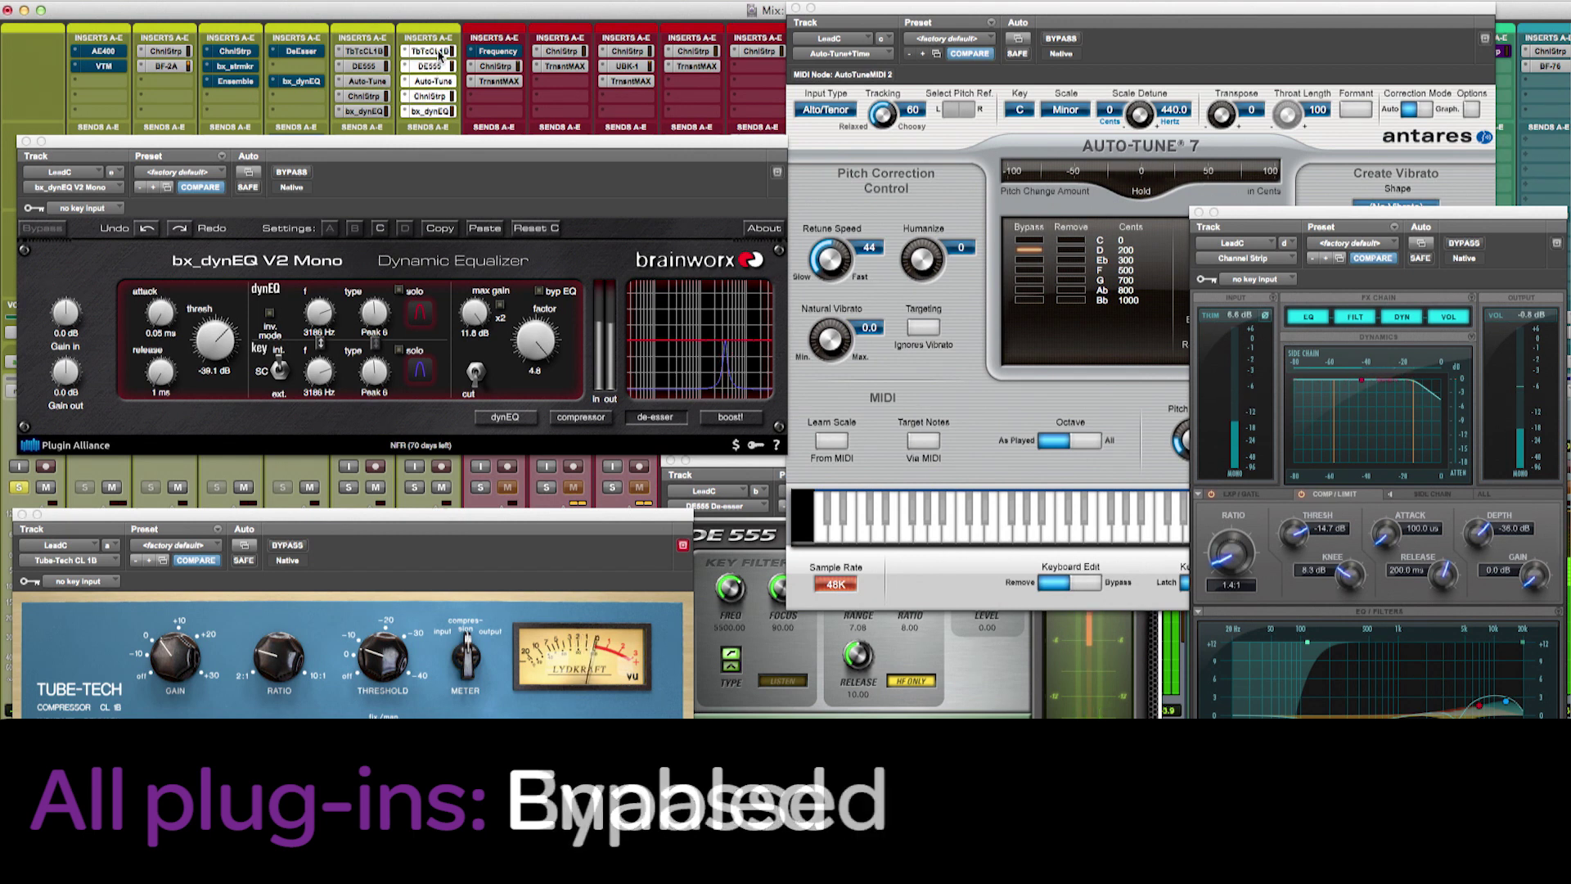
shift+super+click(441, 56)
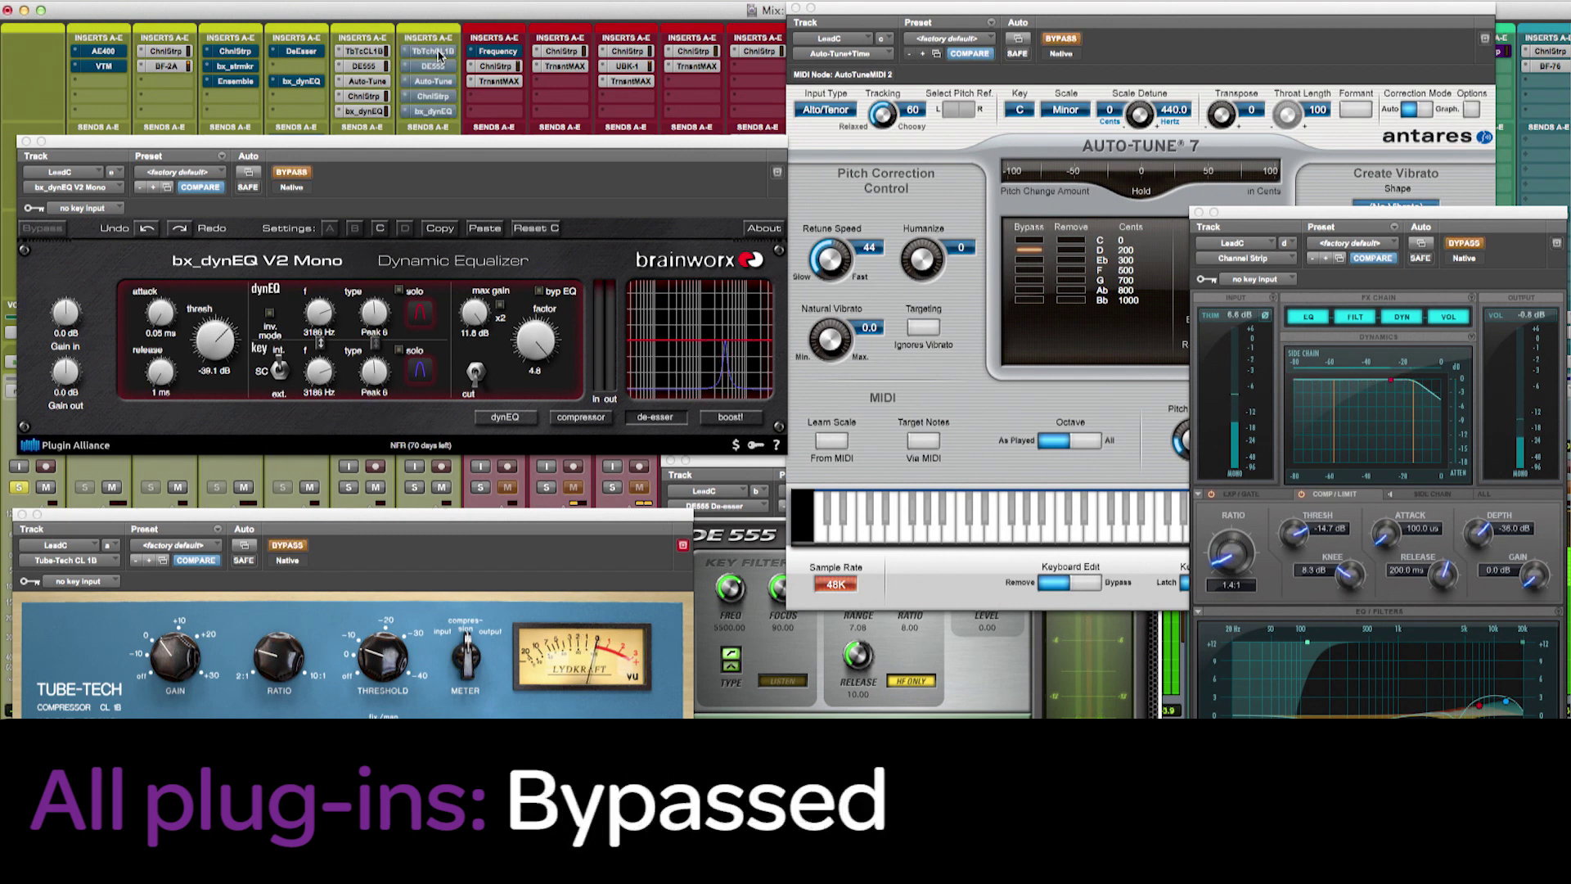
shift+super+click(440, 56)
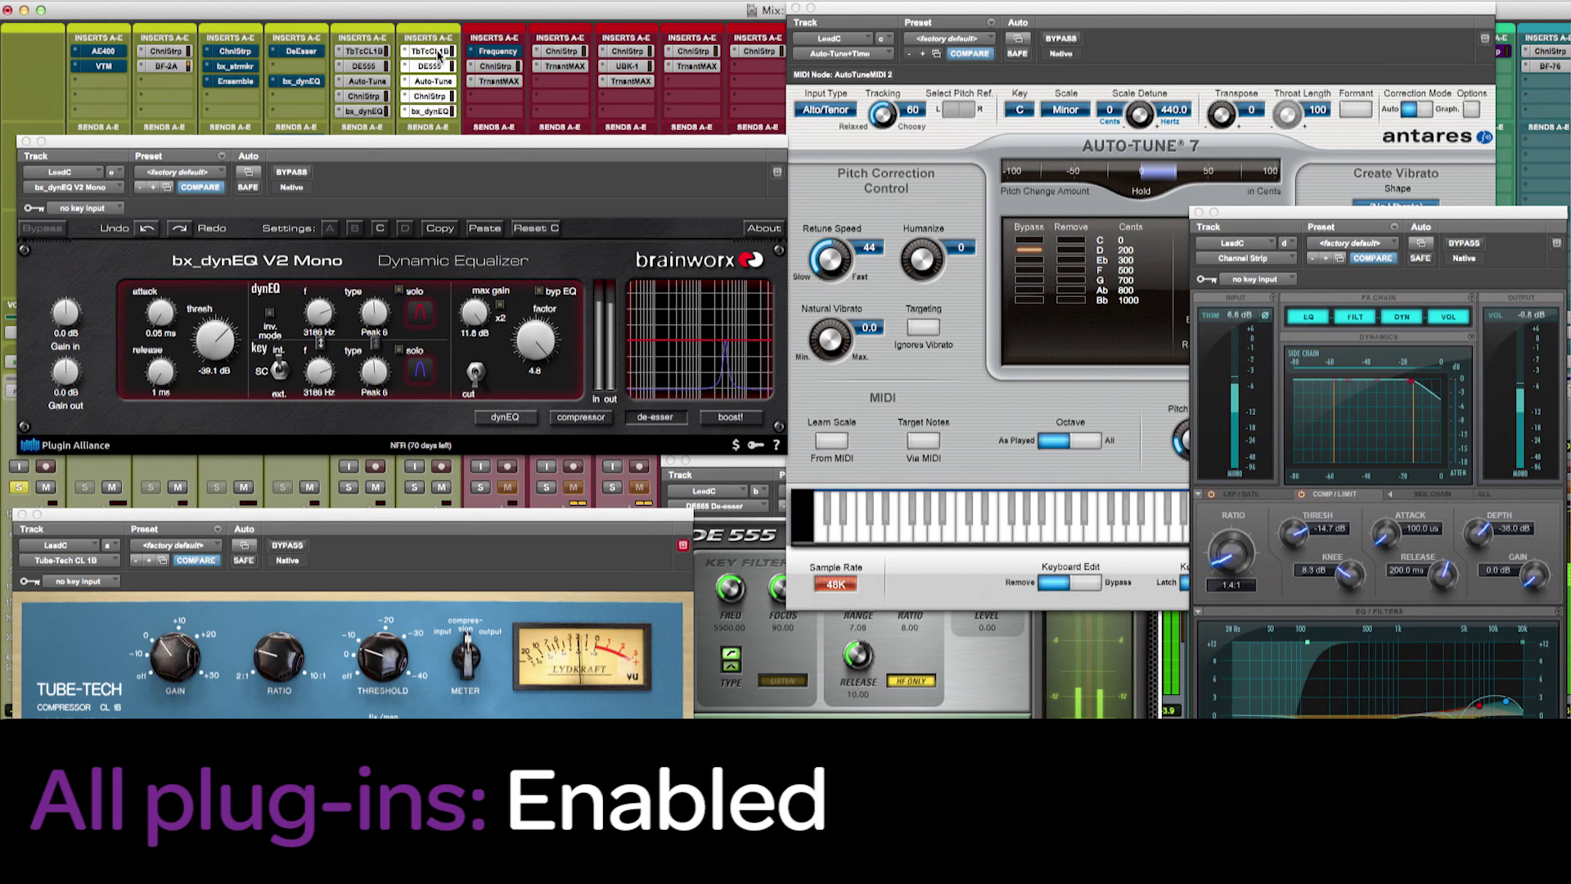
shift+super+click(441, 55)
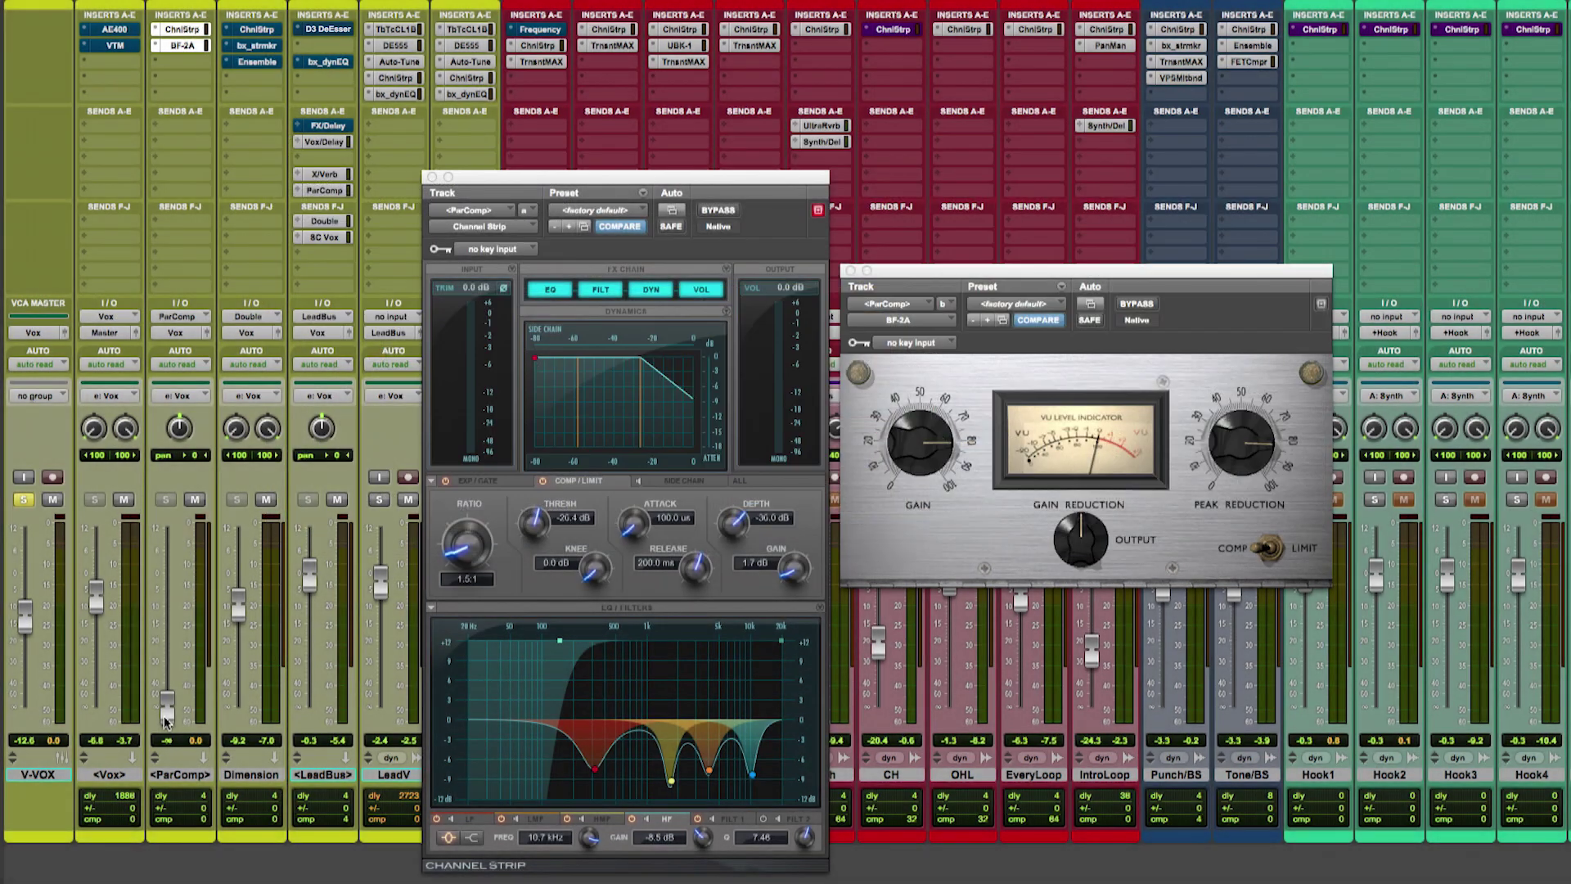
- Raise the ParComp track's fader from minus infinity to blend in the parallel compression, and compare by muting and unmuting the track
drag(166, 708, 168, 612)
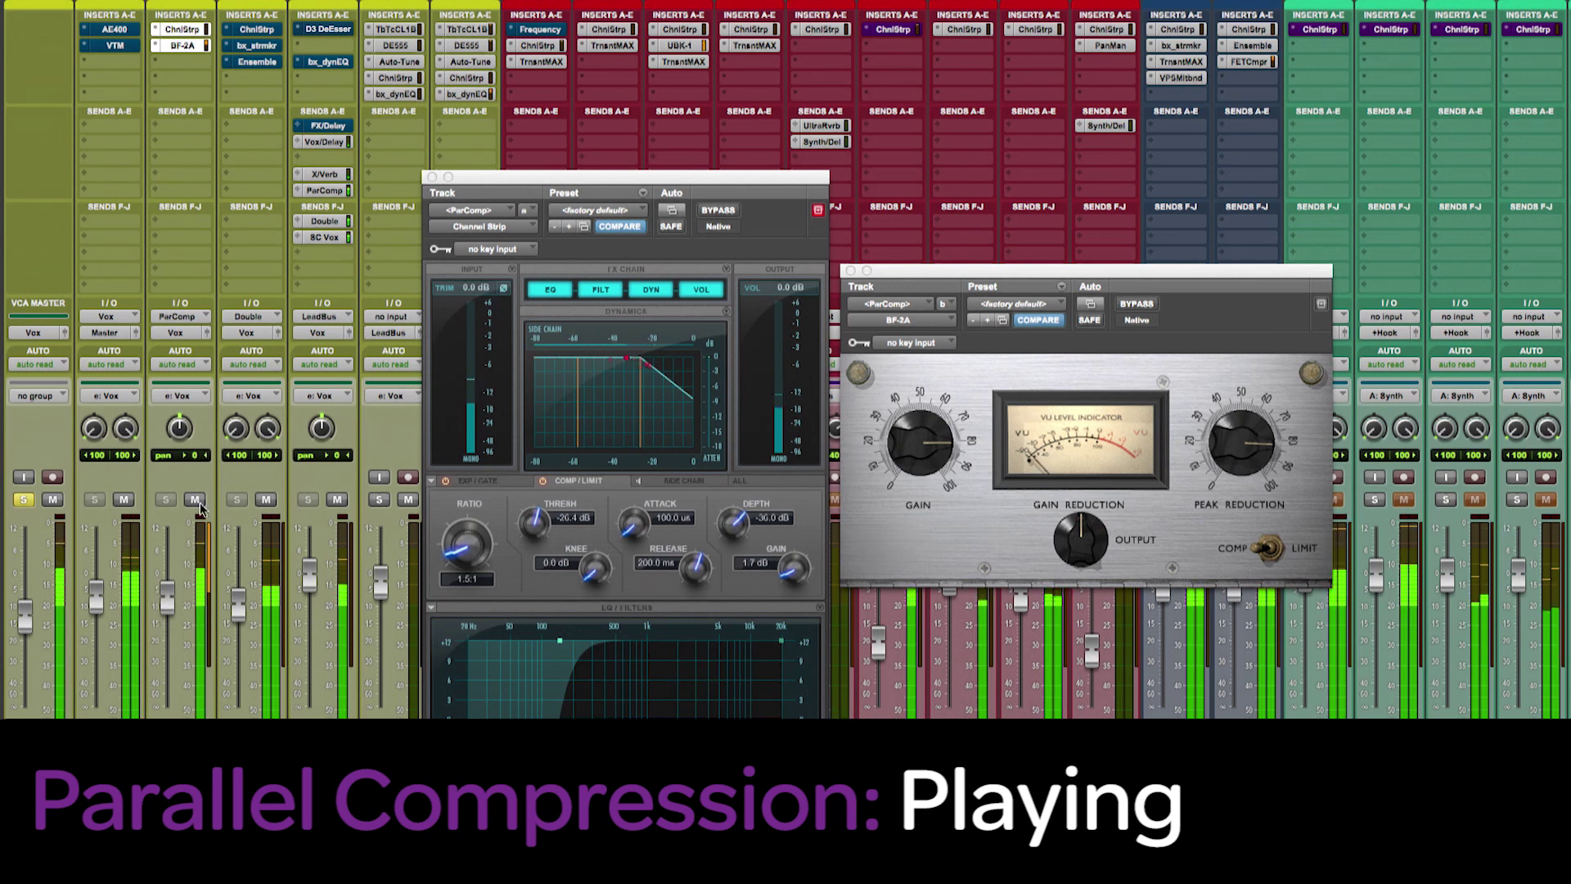
click(197, 502)
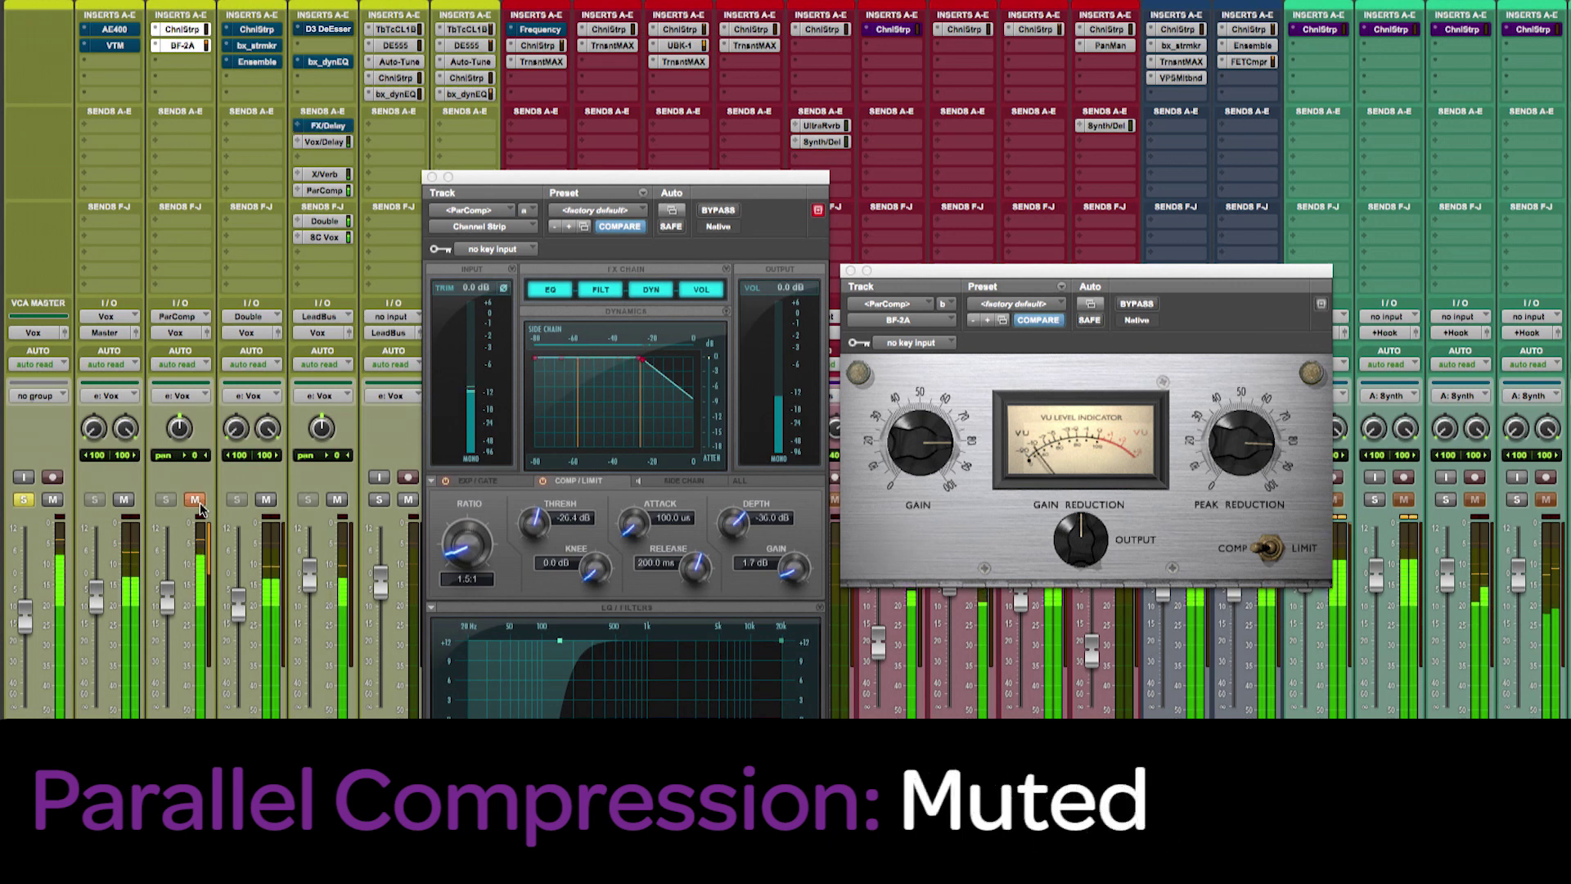
click(197, 501)
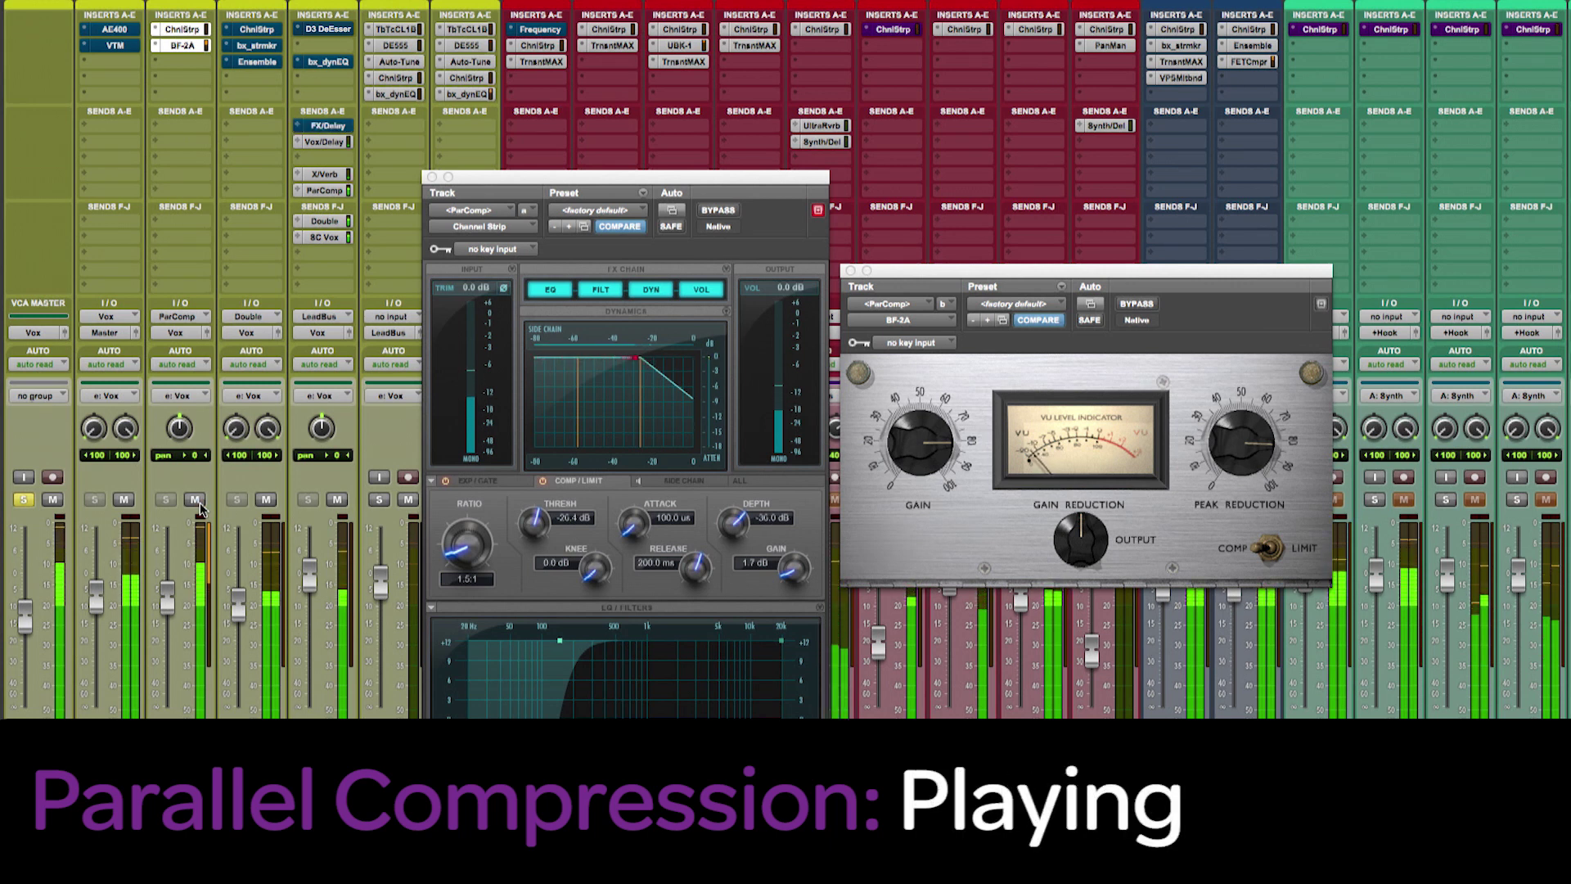
- Compare the vocal mix with the ParComp track muted and unmuted, and close its Channel Strip and BF-2A plug-in windows
click(197, 500)
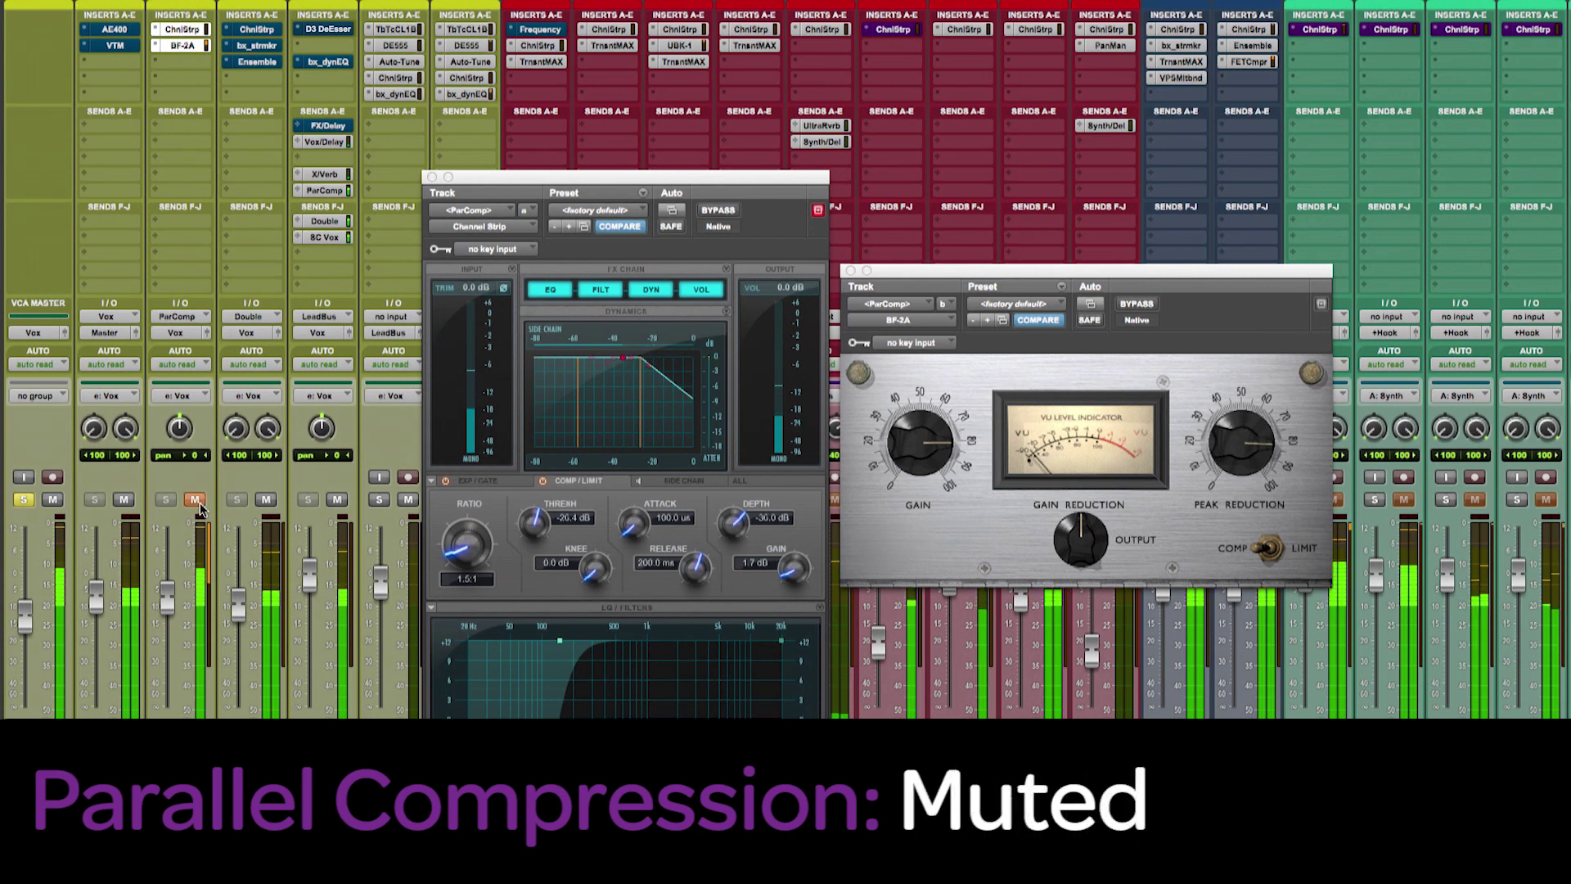
click(196, 501)
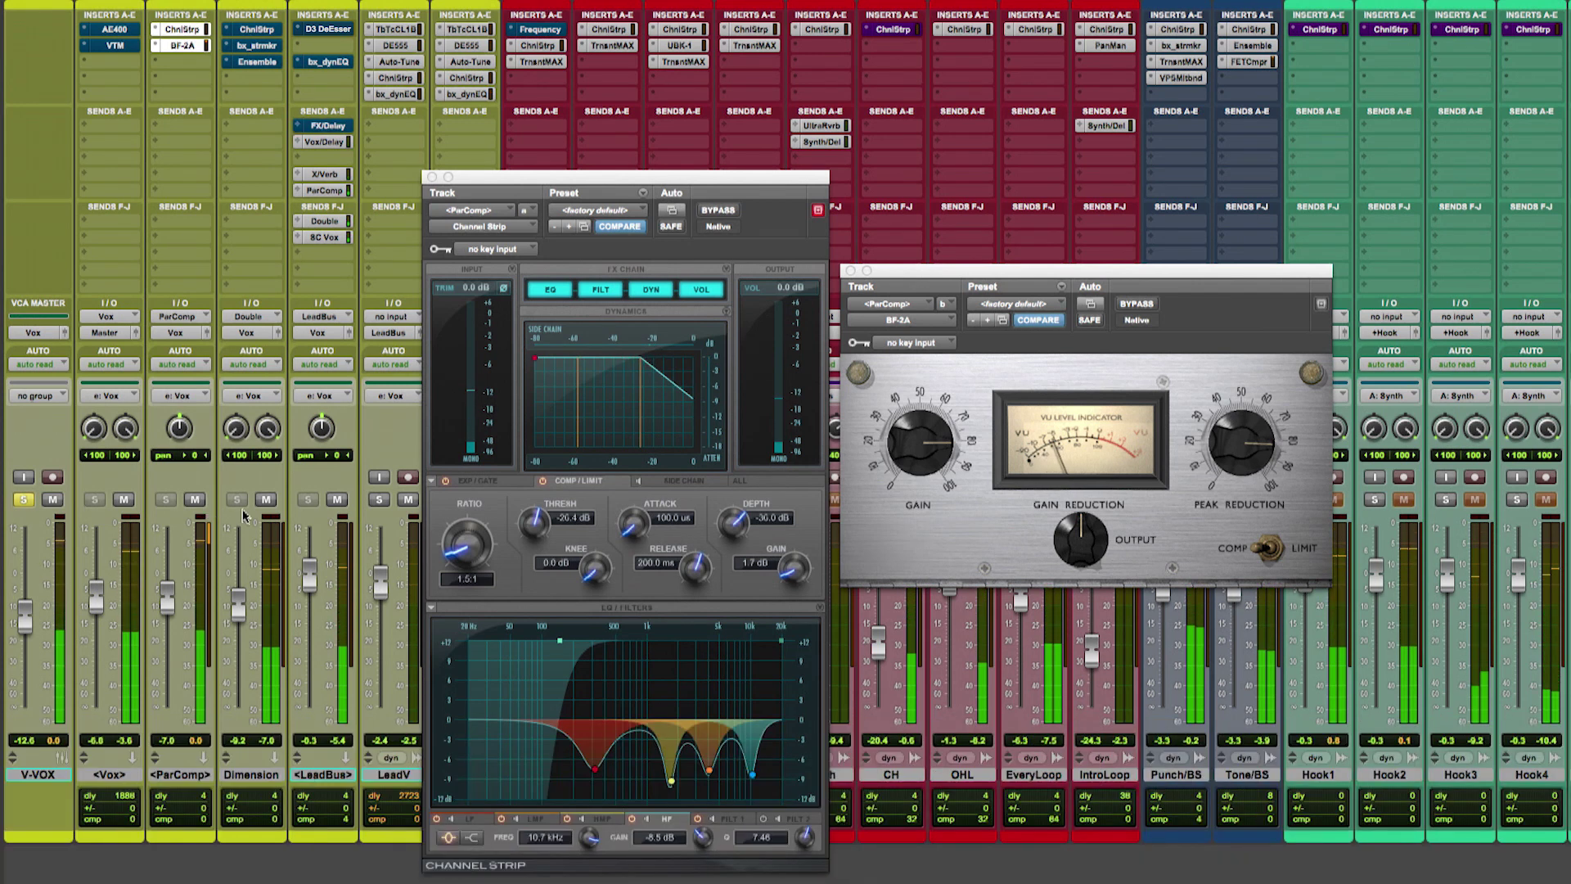
click(432, 177)
click(850, 270)
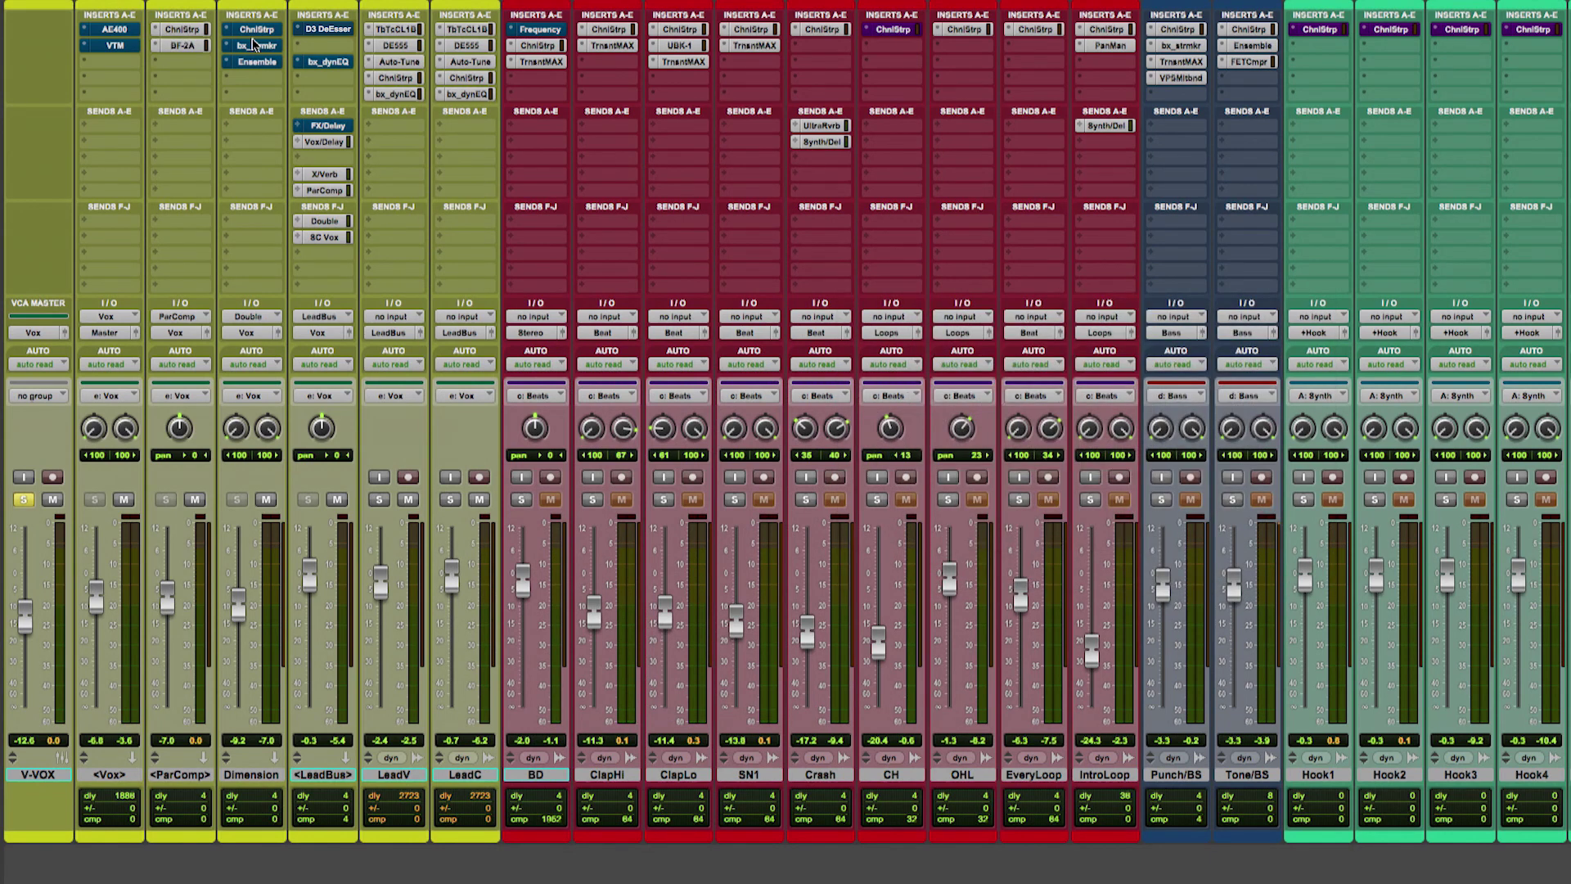
- Open the Dimension track's plug-ins and compare its sound during playback by repeatedly toggling the bypass of all its inserts
click(254, 29)
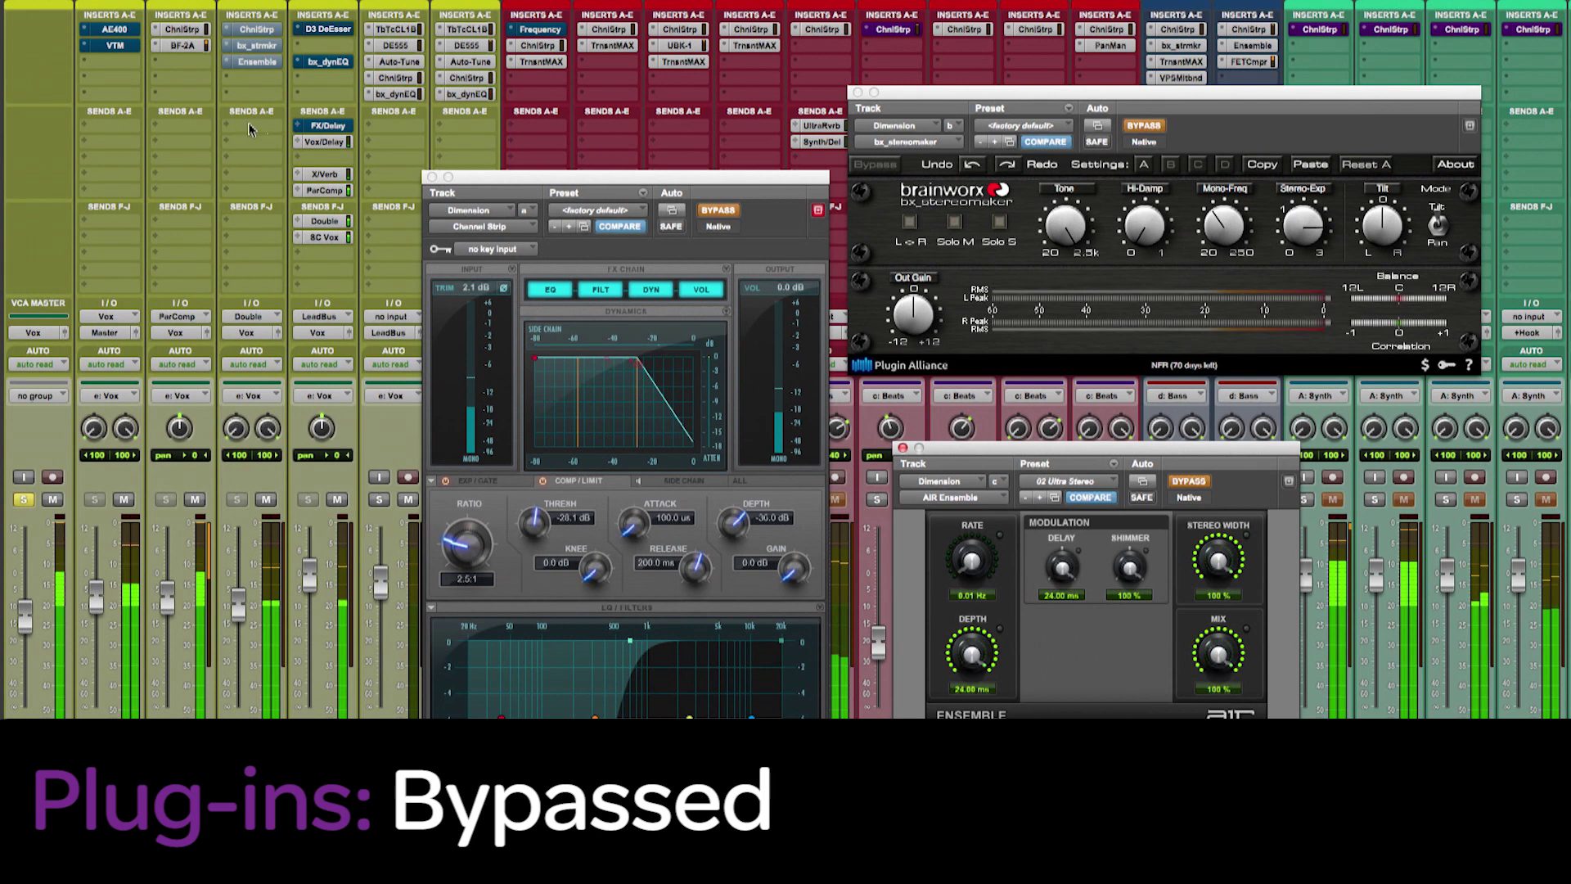
shift+super+click(260, 35)
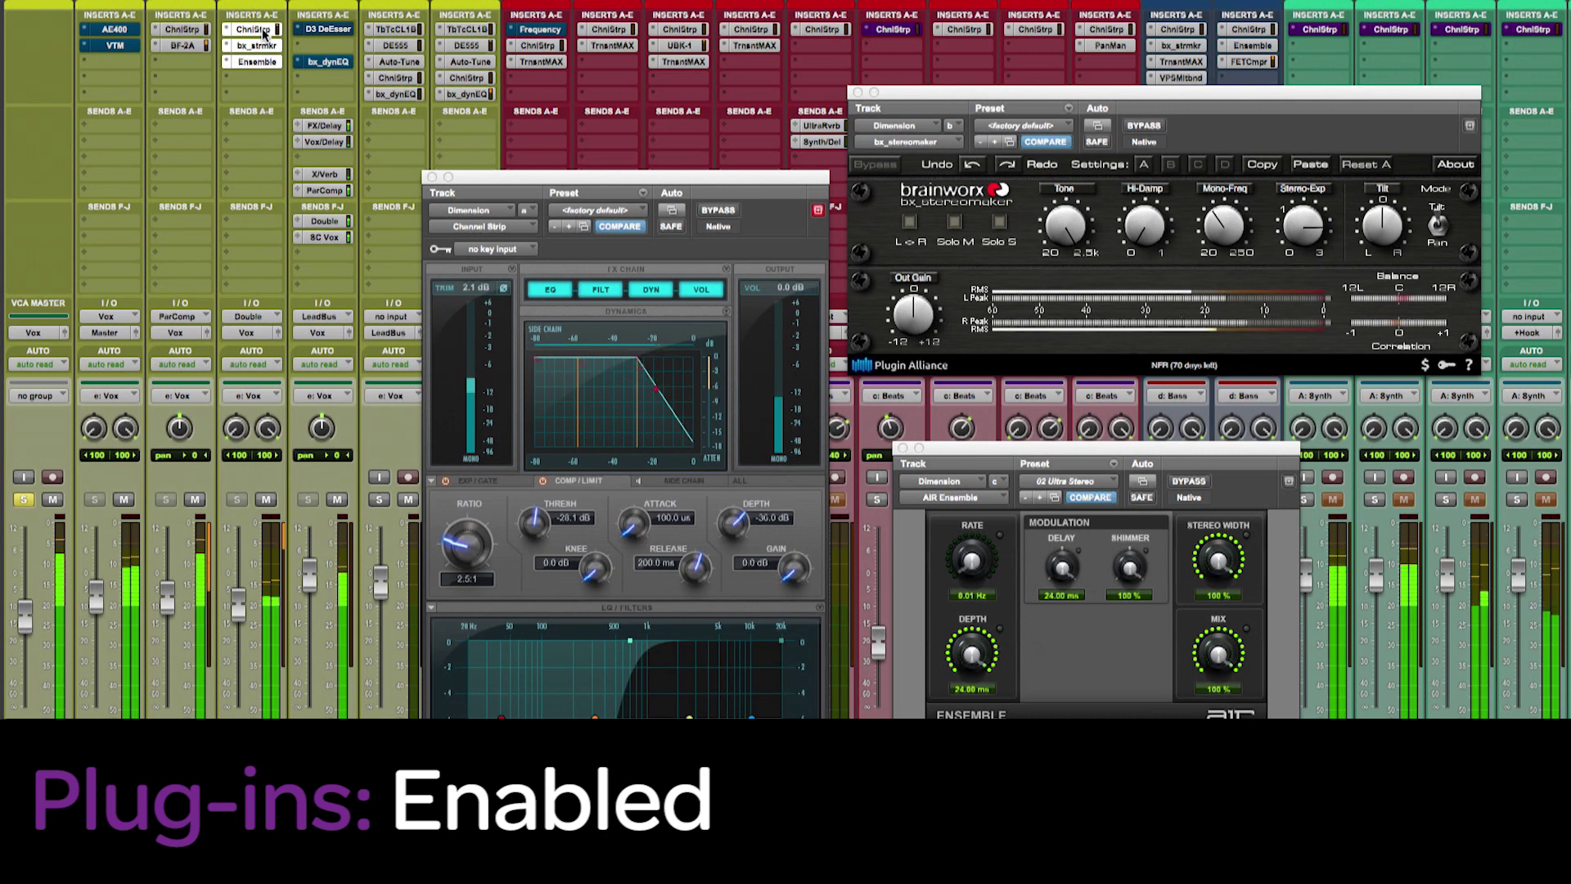
shift+super+click(263, 35)
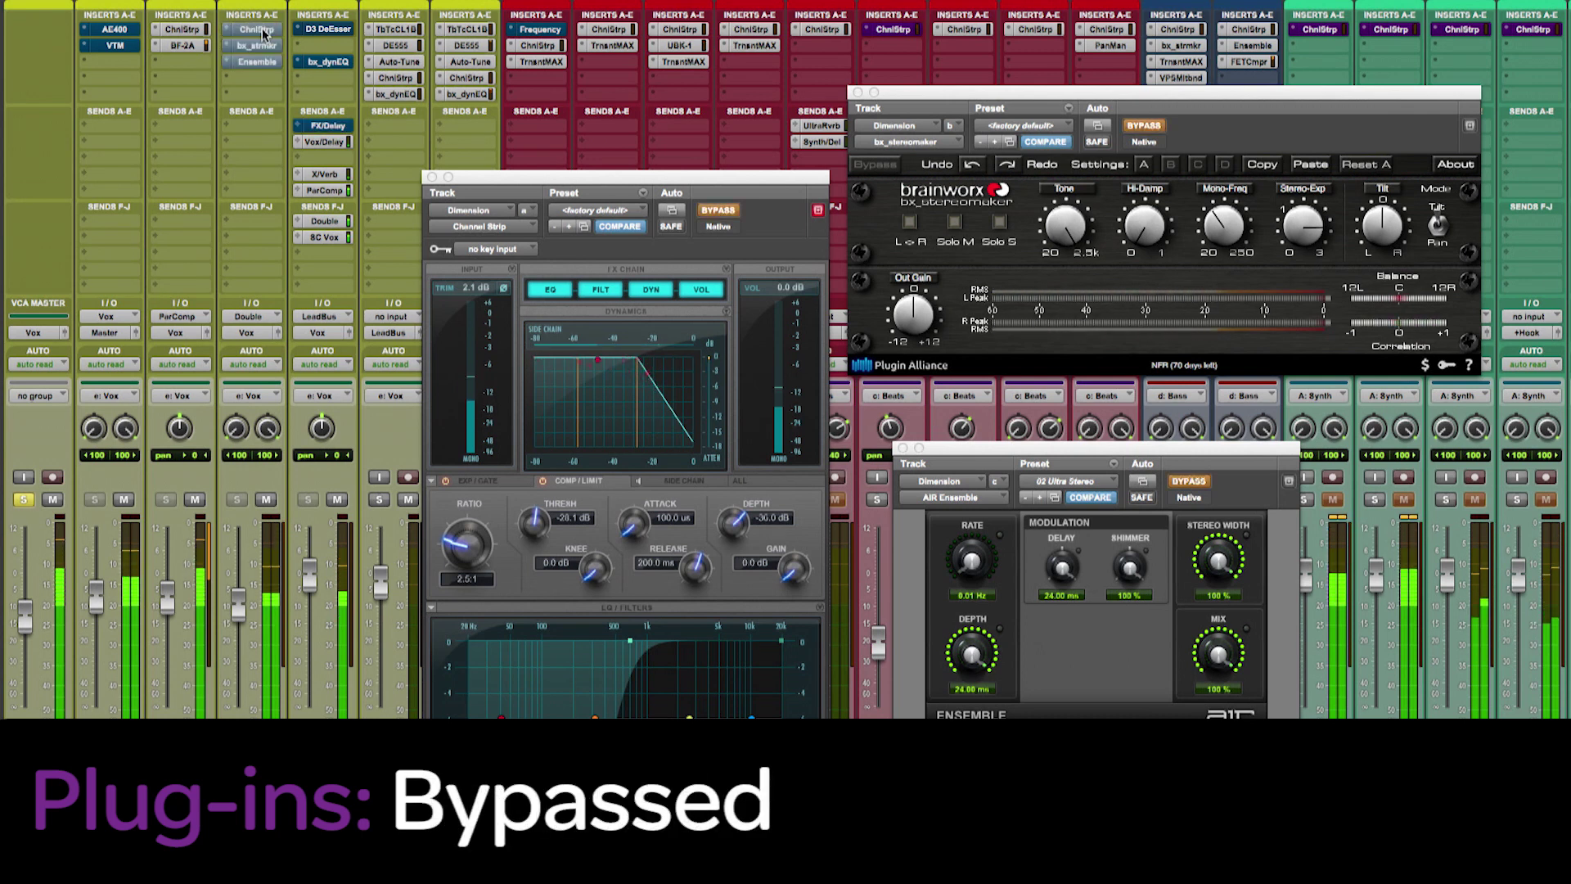
shift+super+click(262, 34)
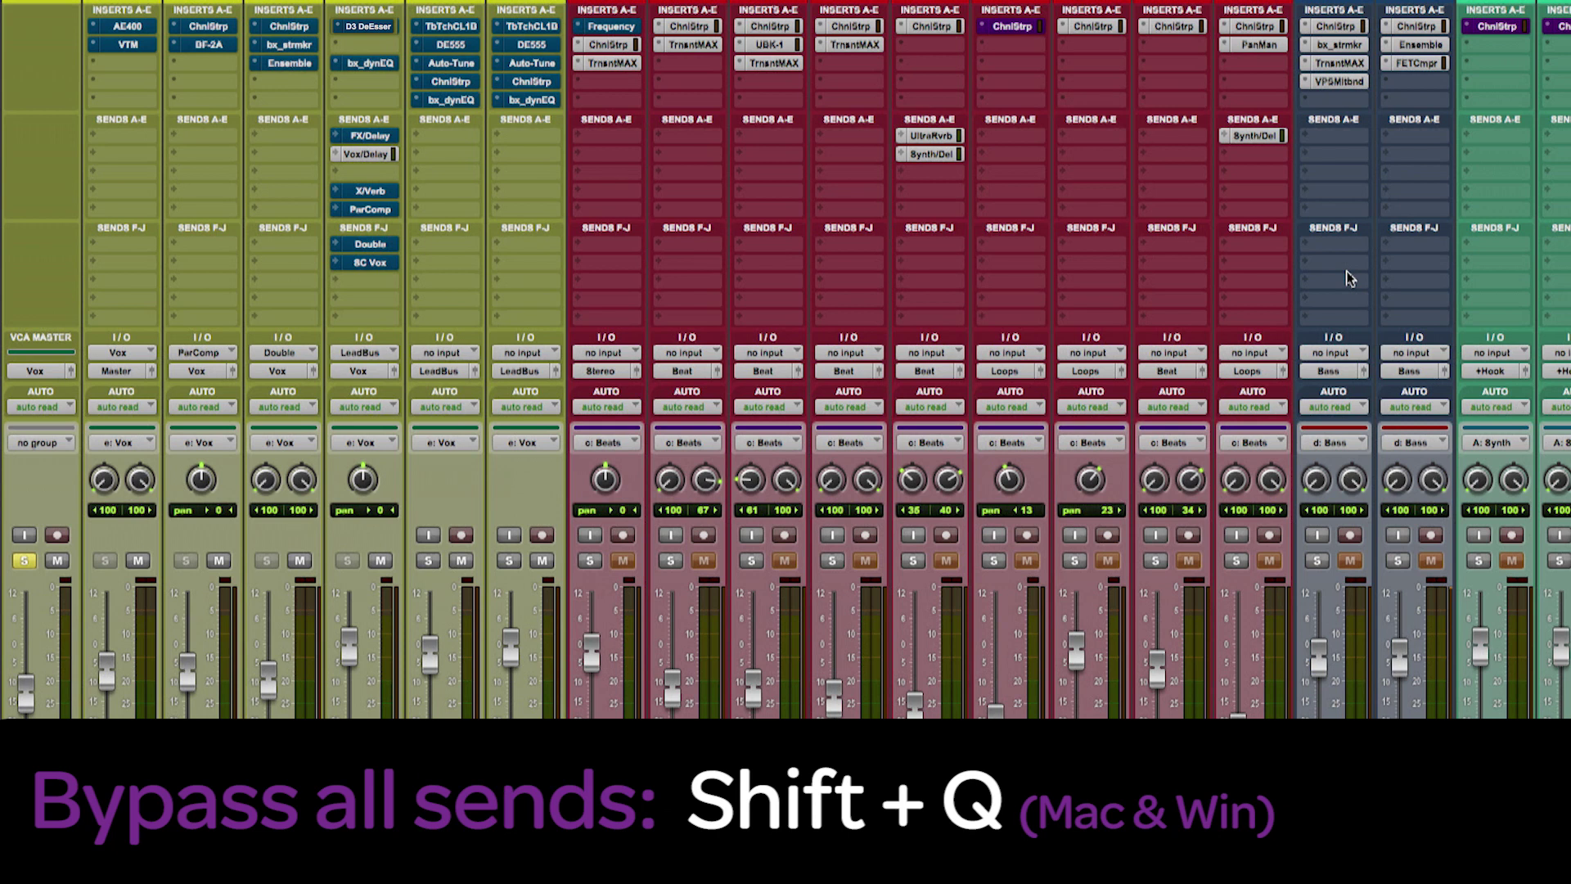
- Play back the mix and compare the vocal processing by toggling the bypass of all the vocal tracks' inserts
key(space)
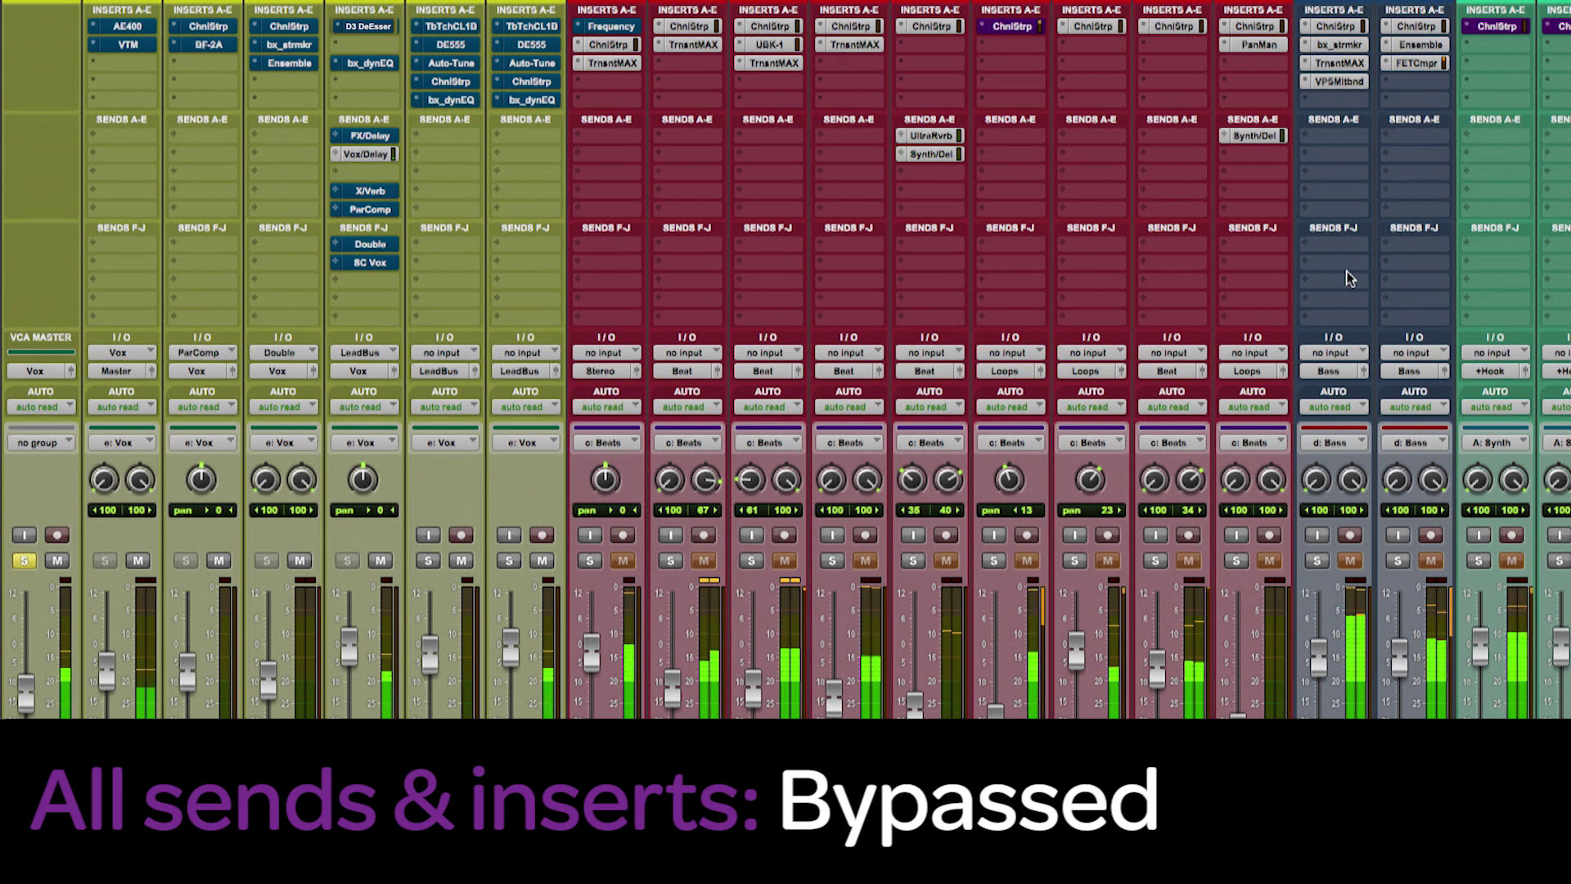
key(shift+a)
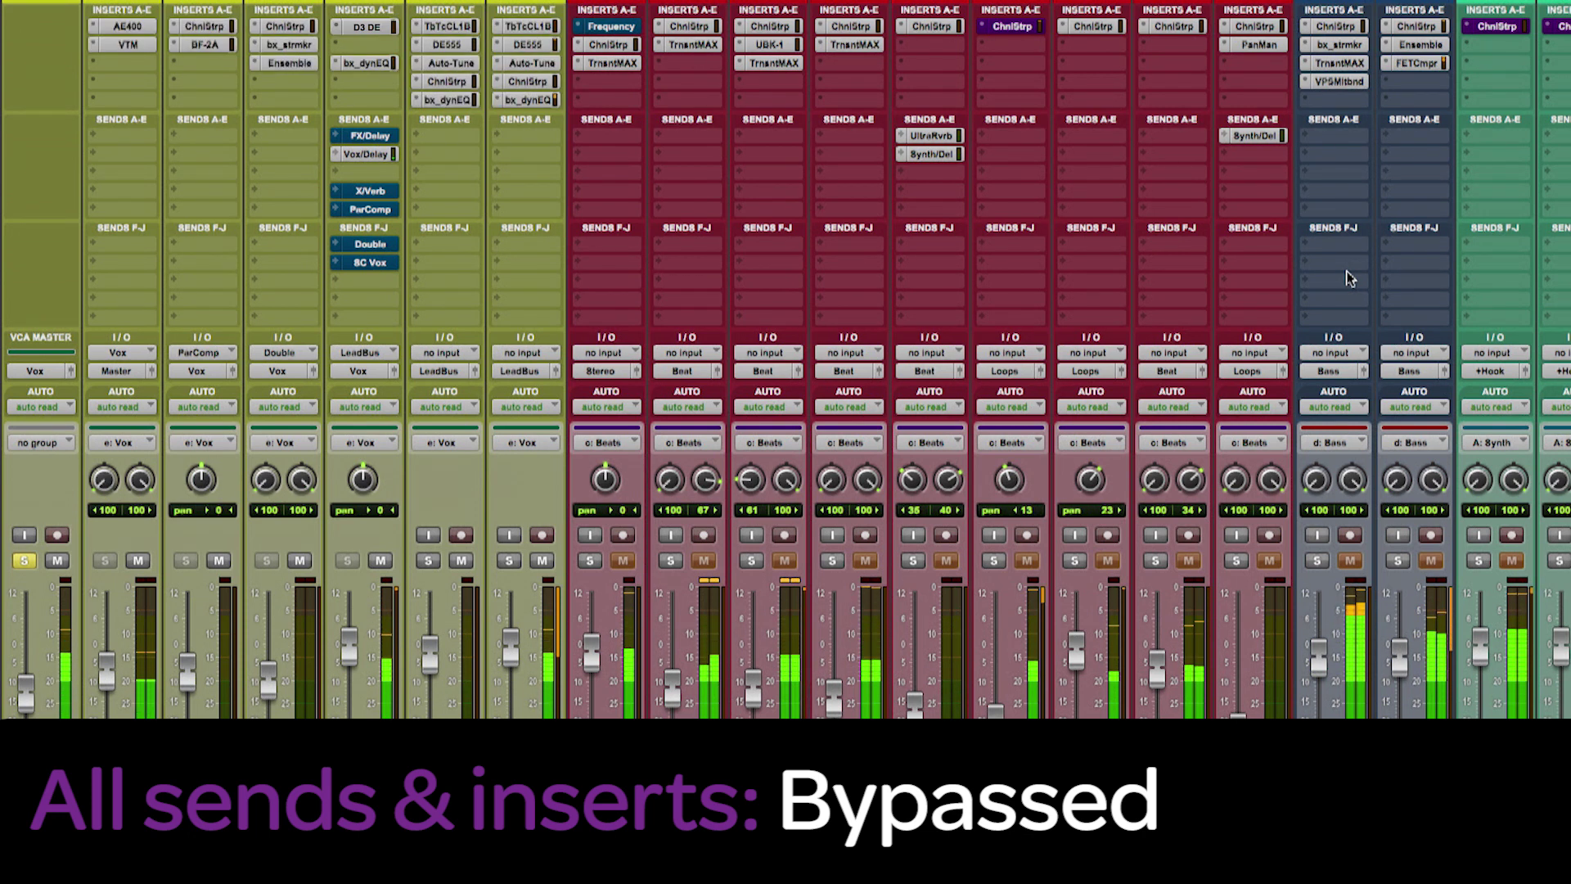
key(shift+a)
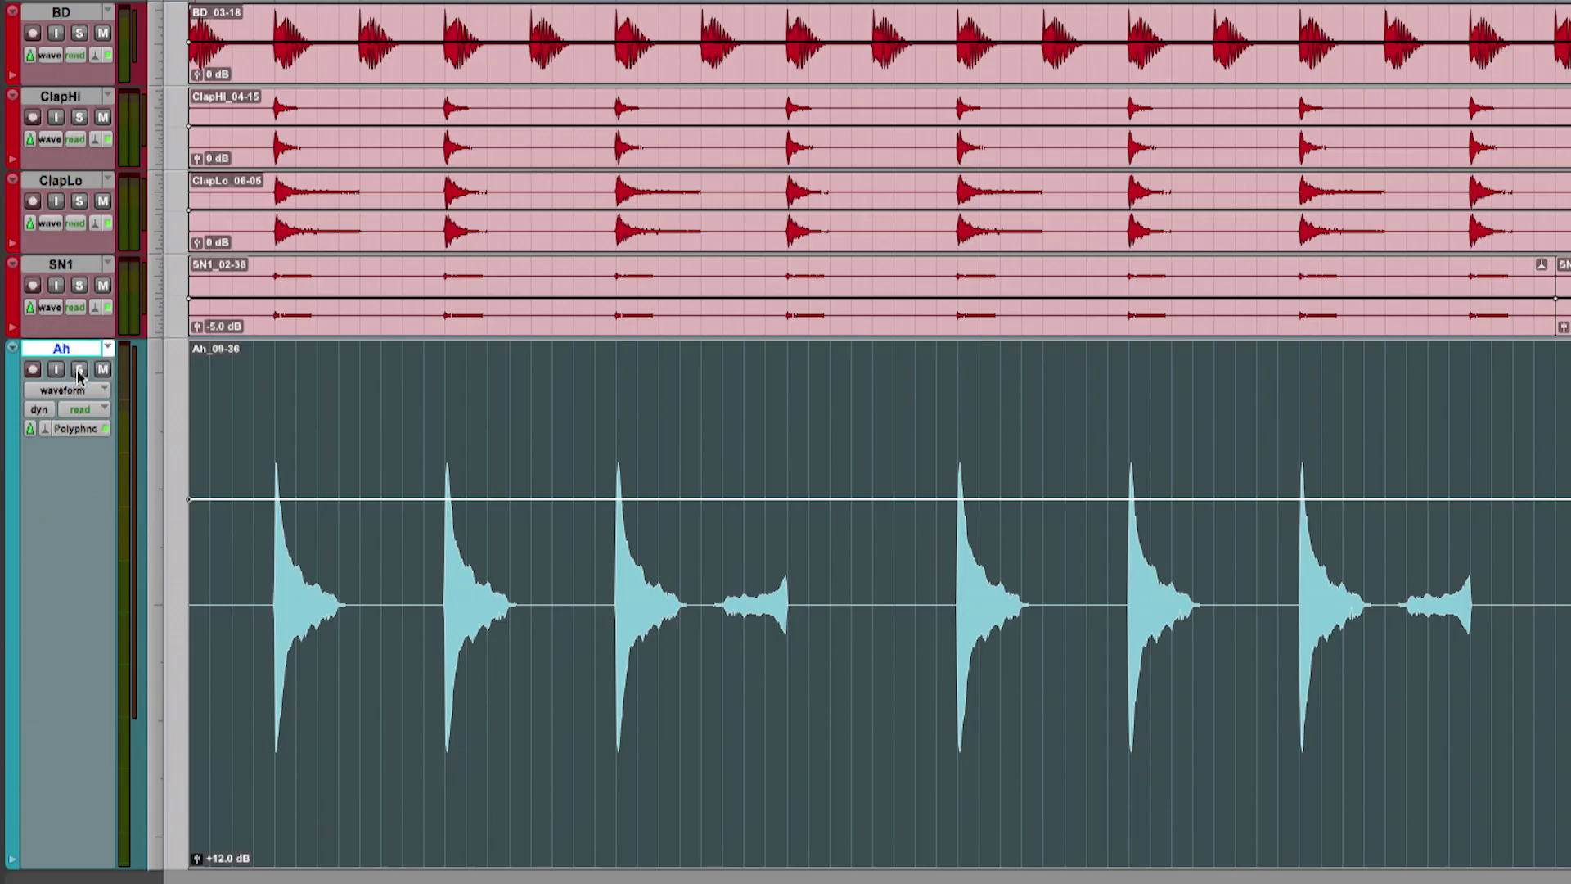
- Play back the Ah track and switch its track view from waveform to pan automation
key(space)
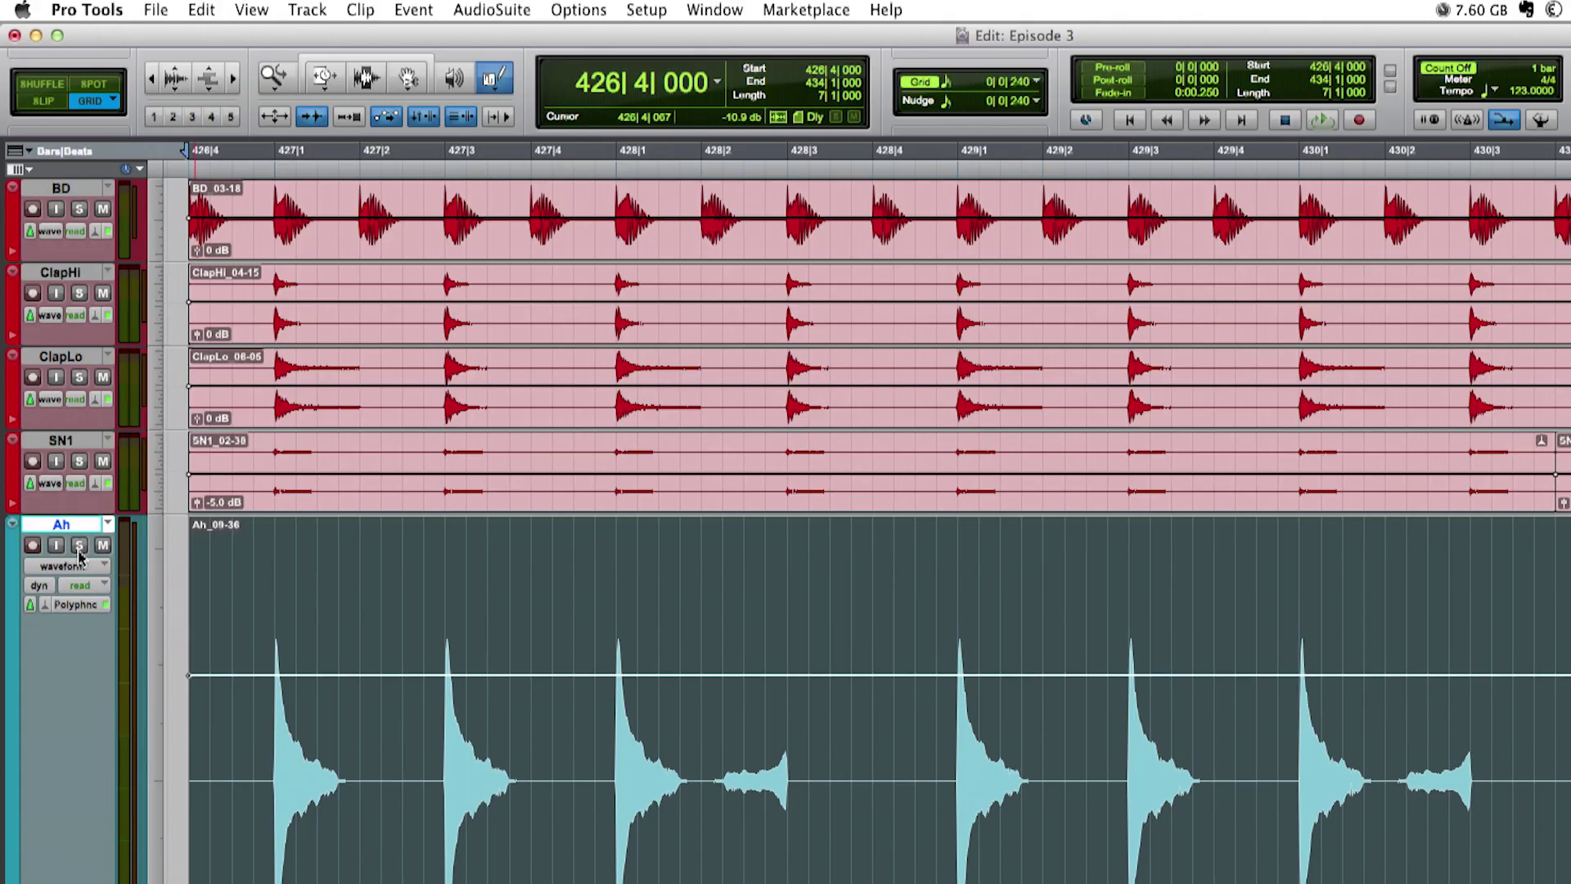
click(78, 558)
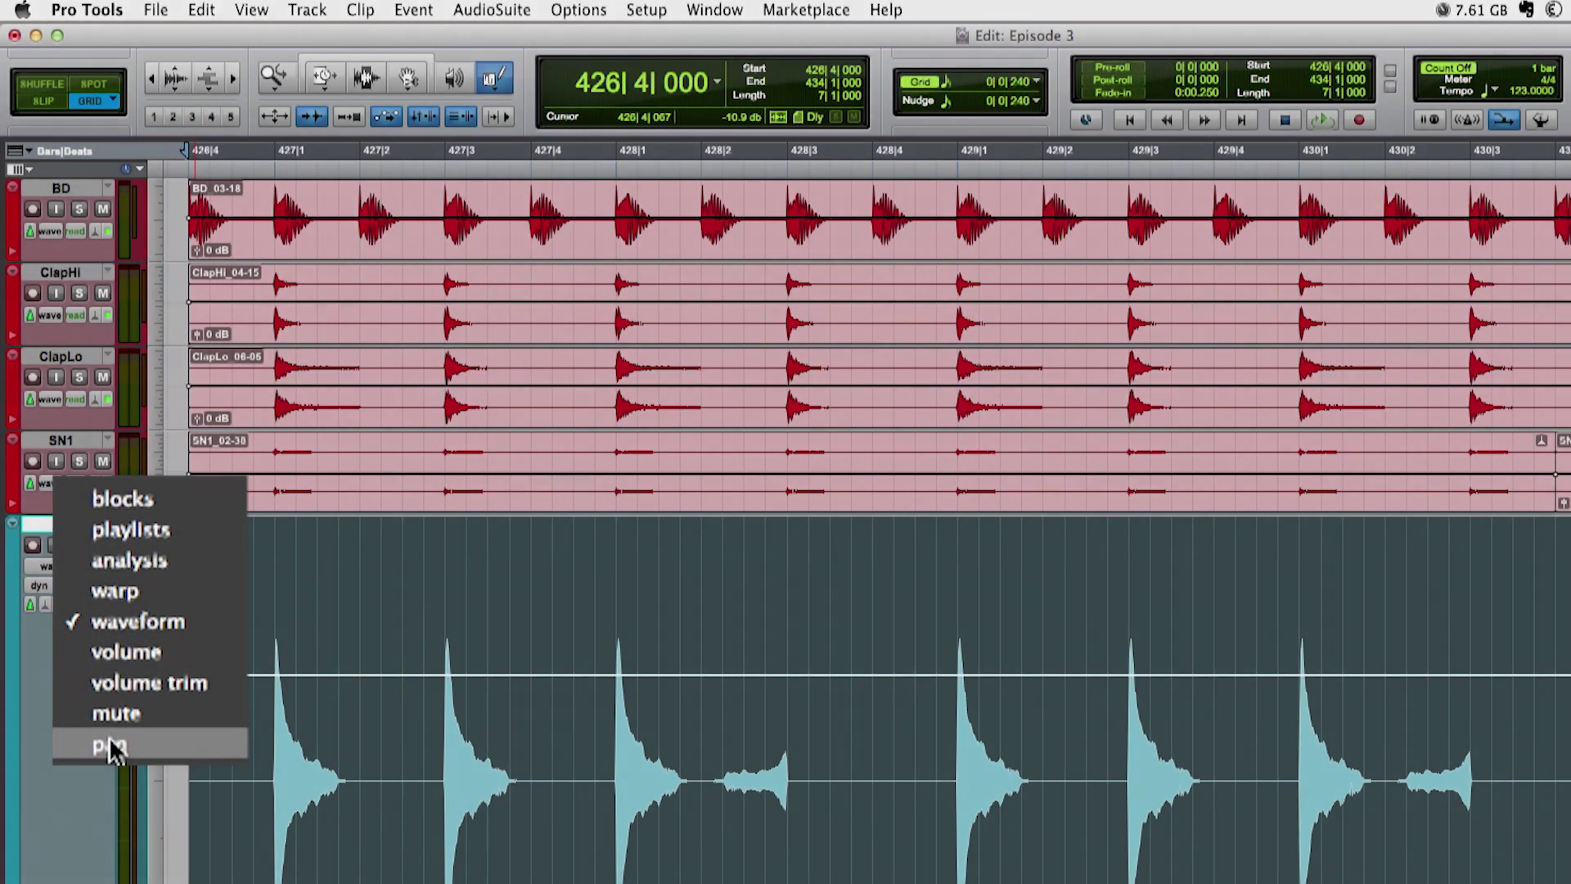
click(111, 746)
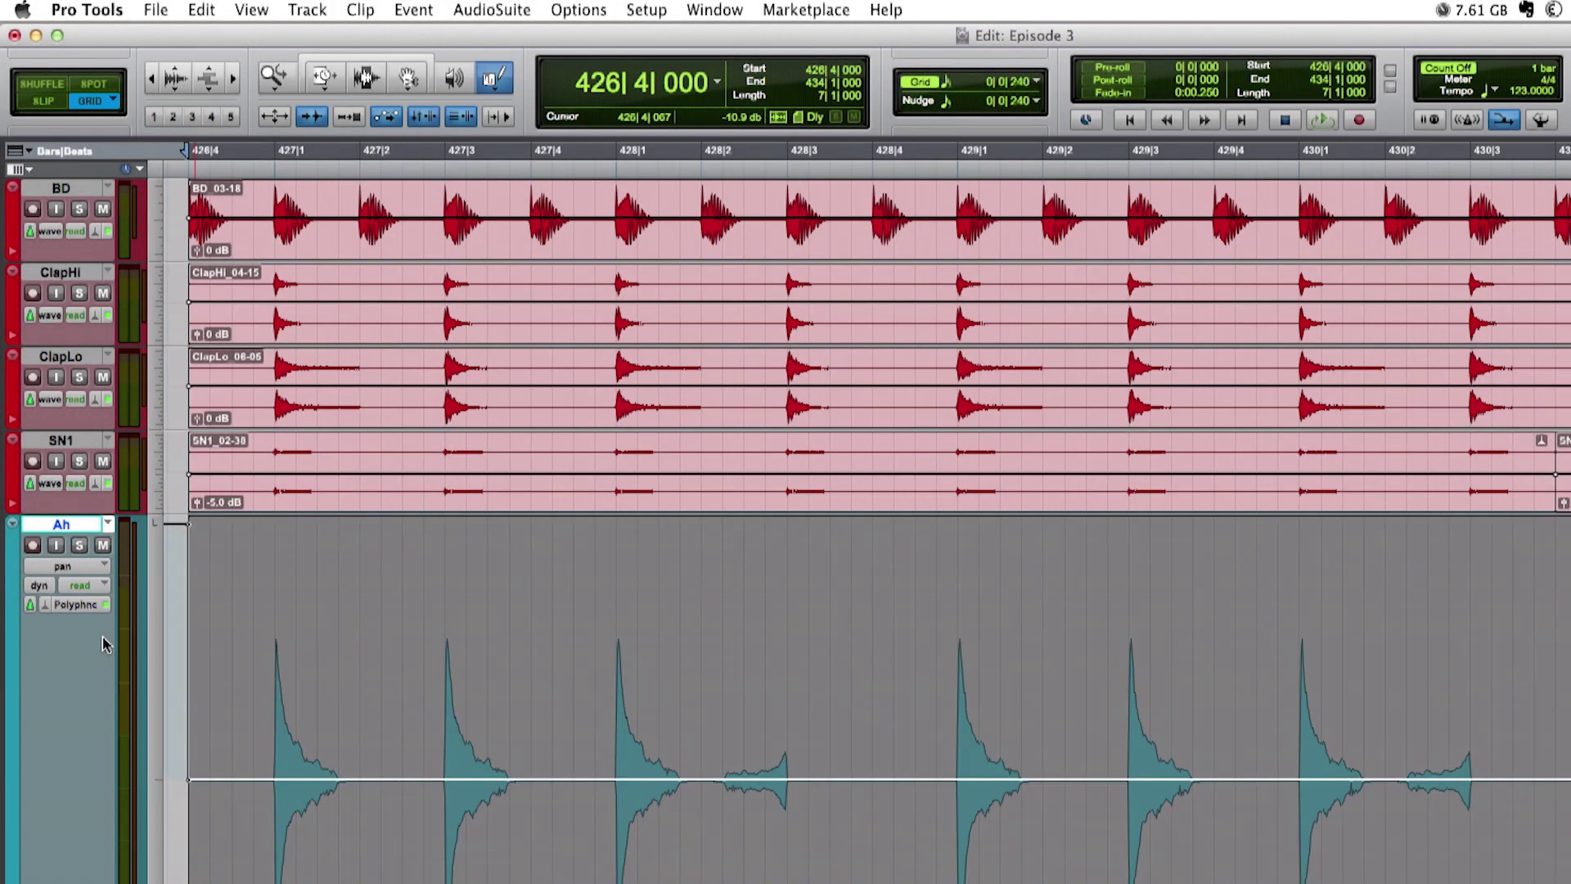
- Draw square-wave pan automation on the Ah track from about bar 427 to 431, alternating hard left and right on a 1/2 note grid
click(509, 87)
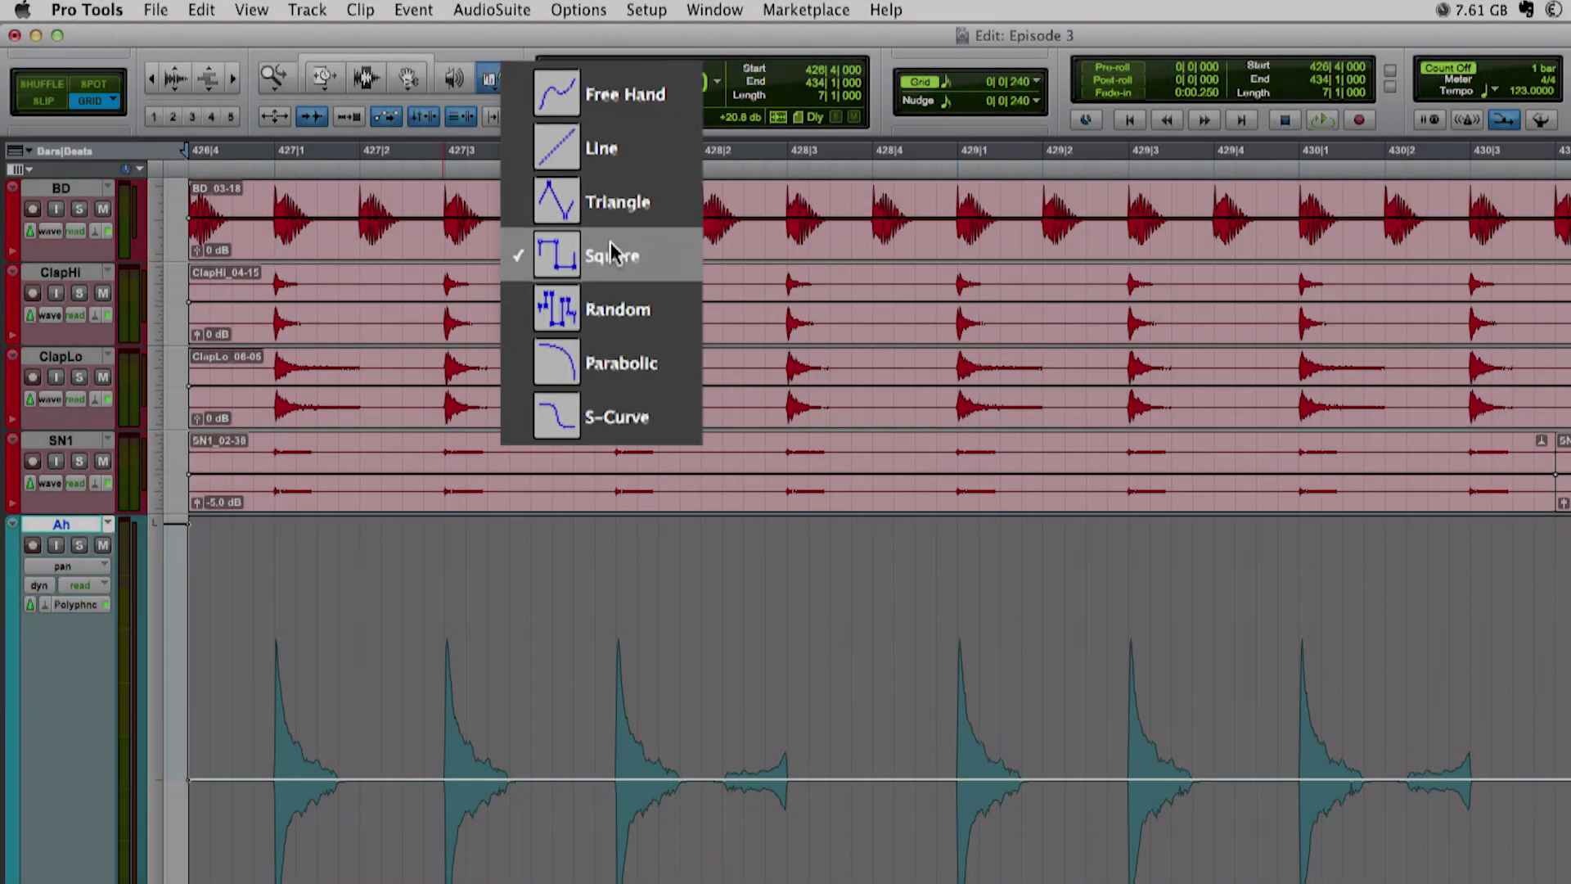
click(622, 270)
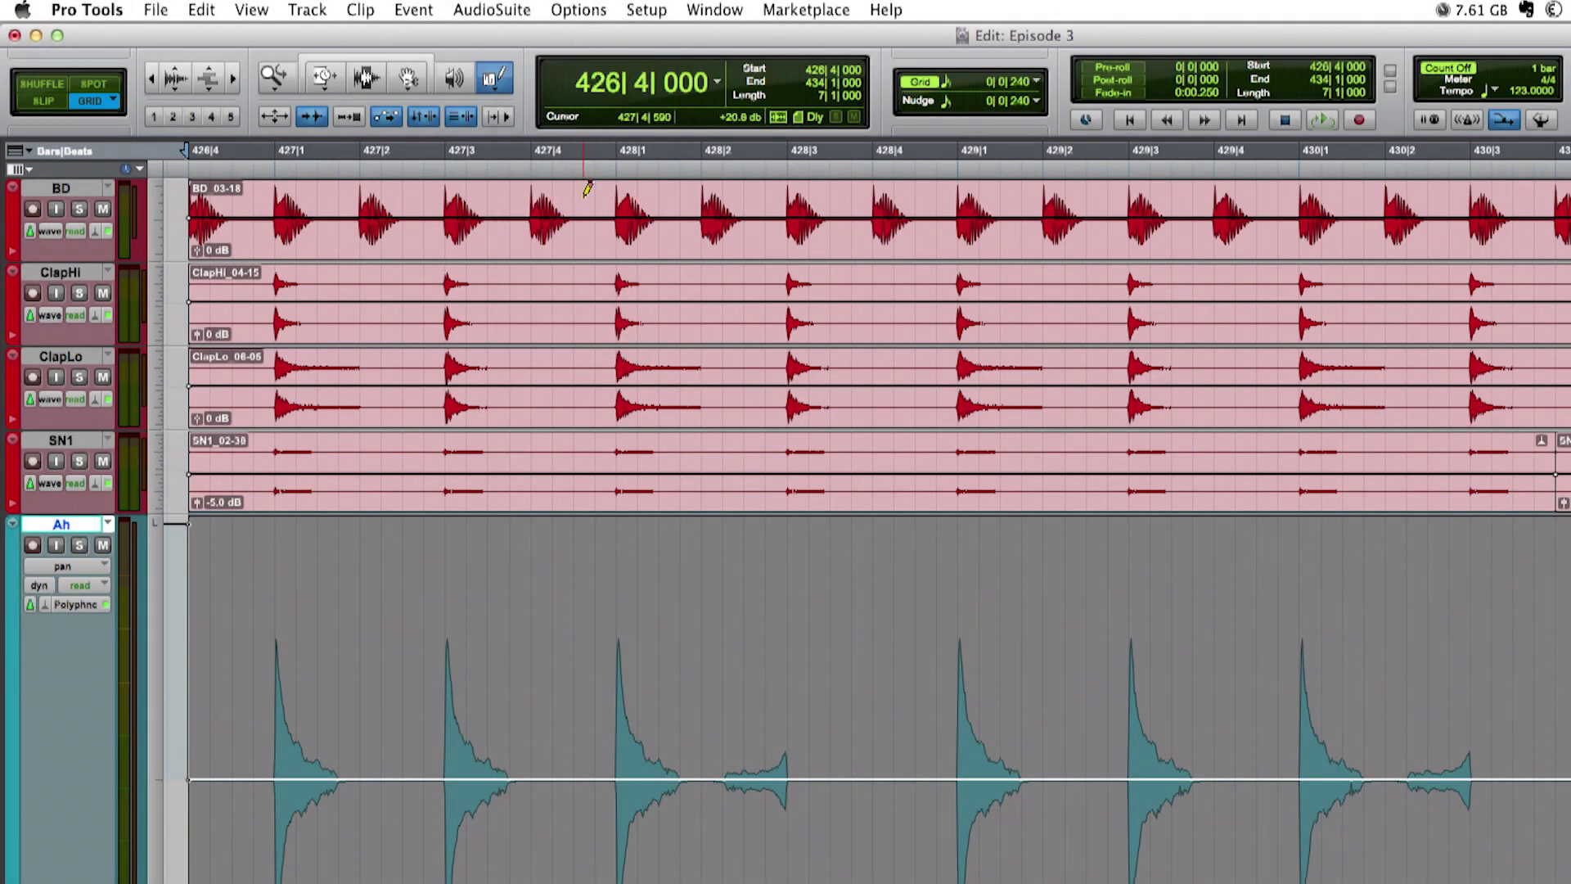
click(1037, 86)
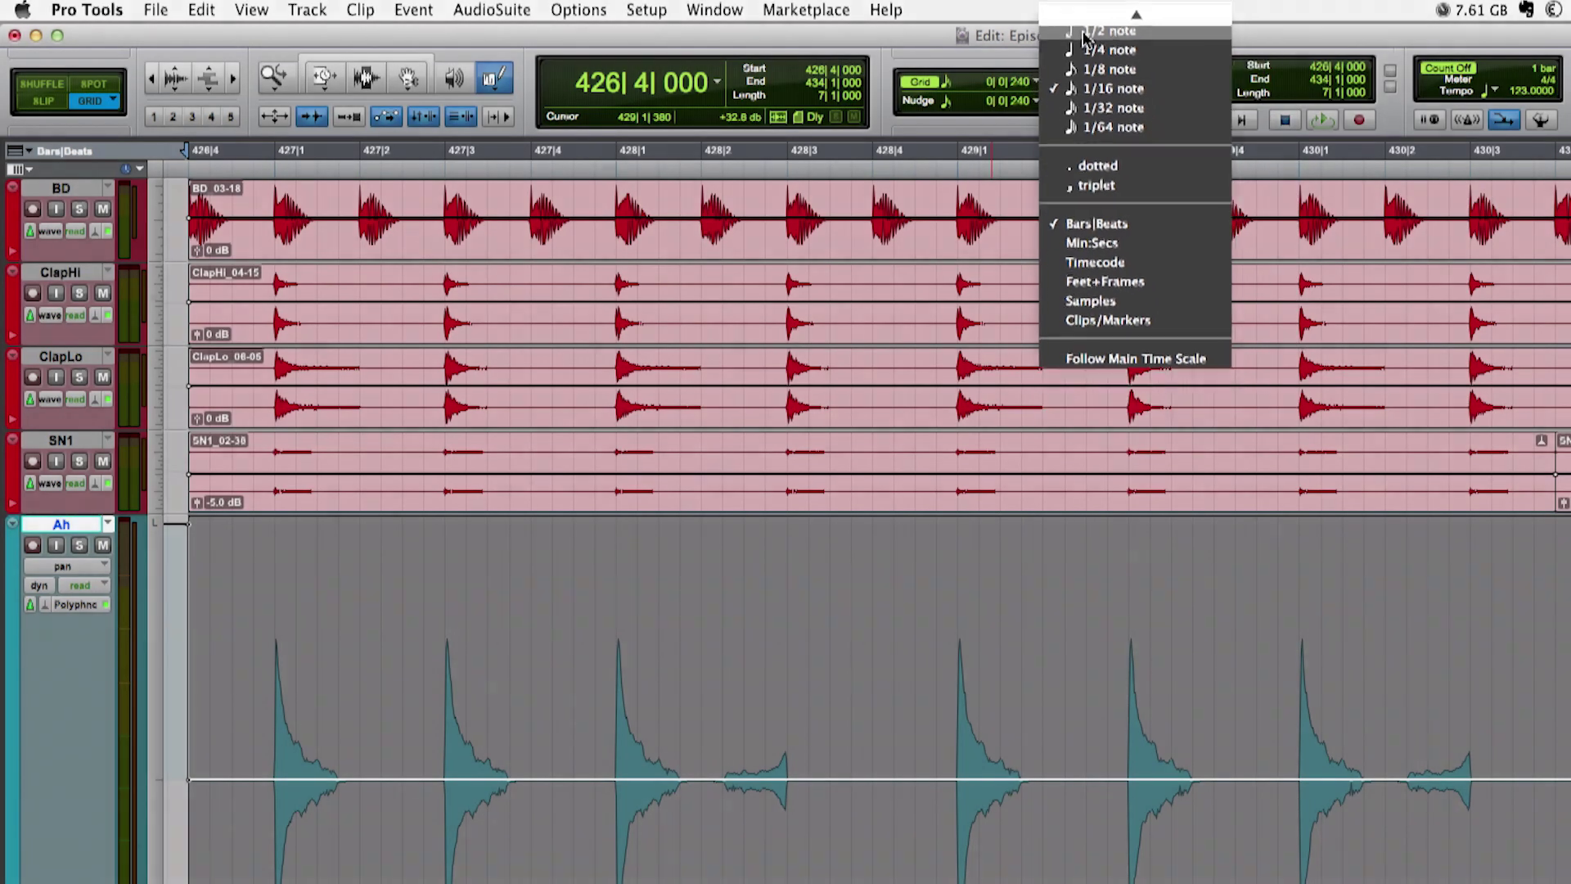
click(1097, 43)
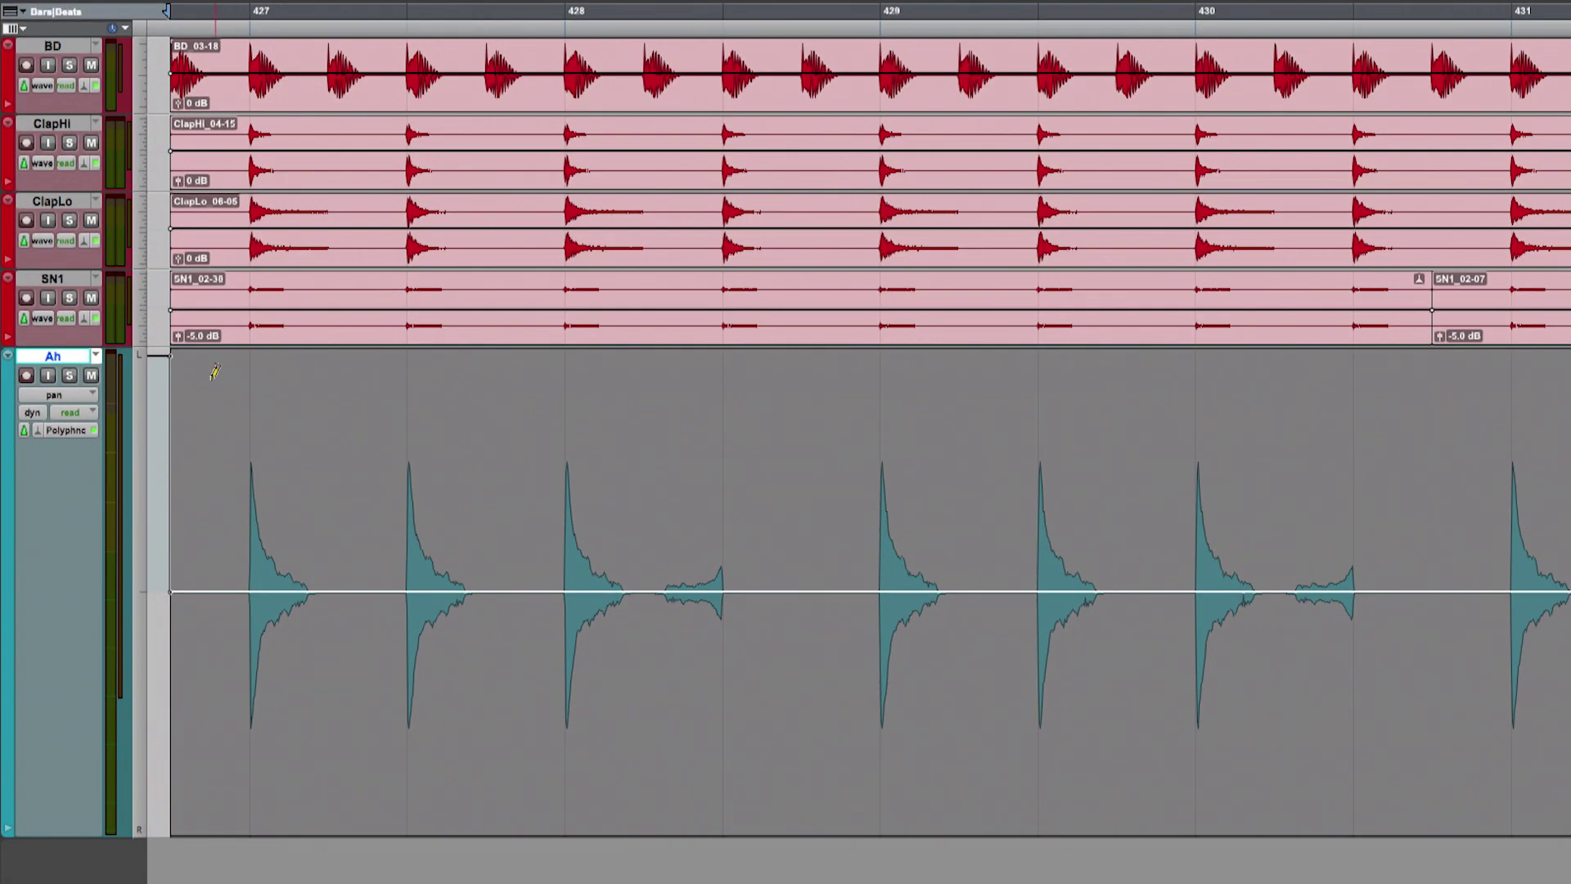
mouse_move(342, 369)
mouse_down()
mouse_move(543, 670)
mouse_move(712, 767)
mouse_move(1383, 849)
mouse_up()
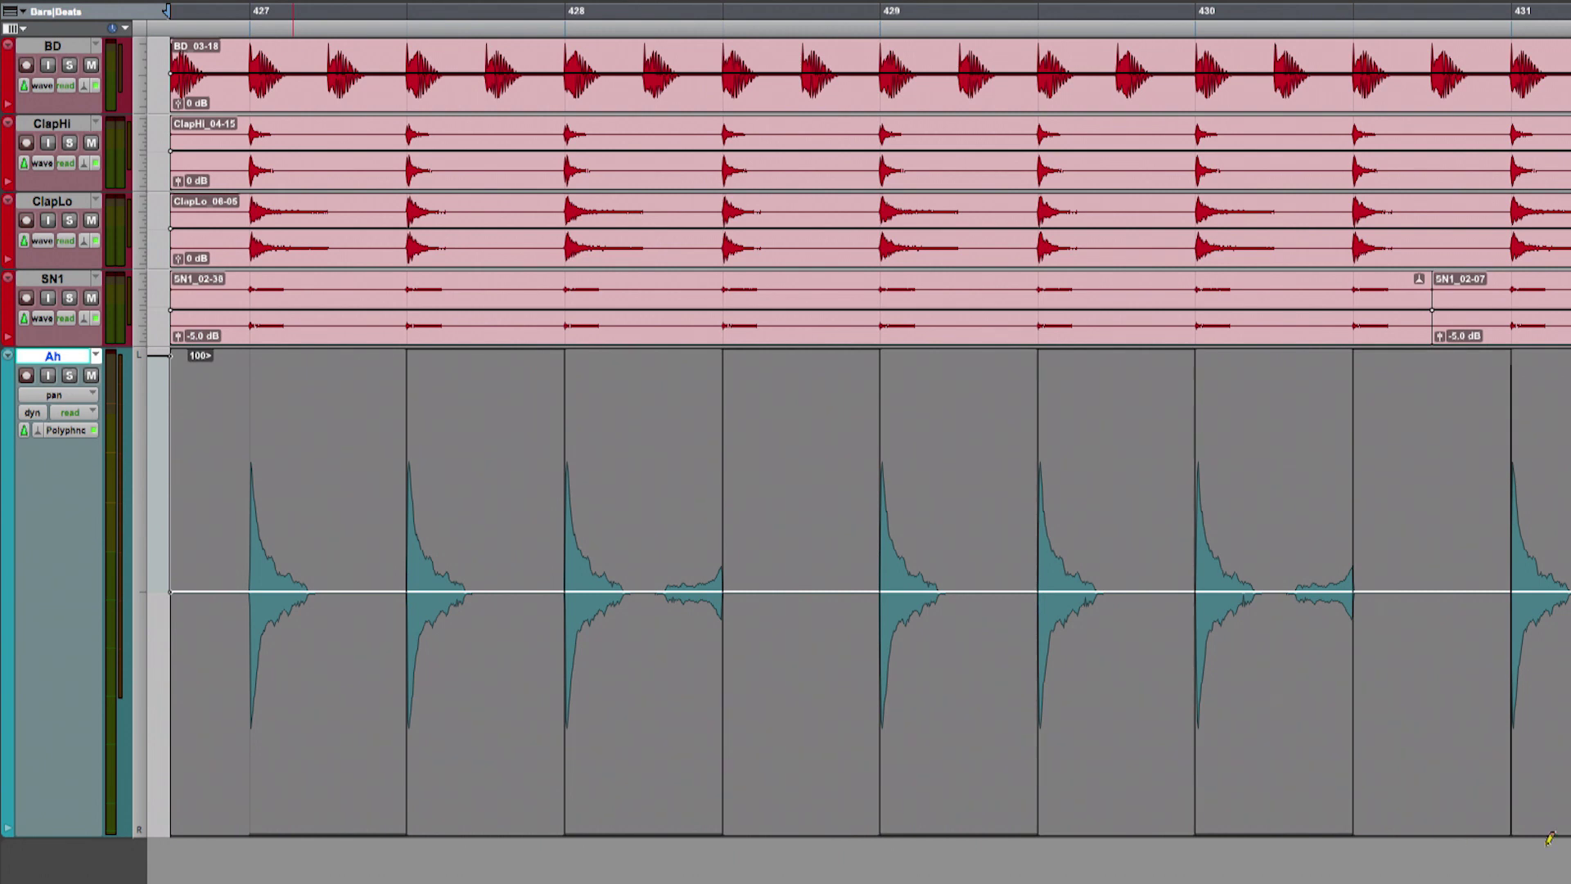